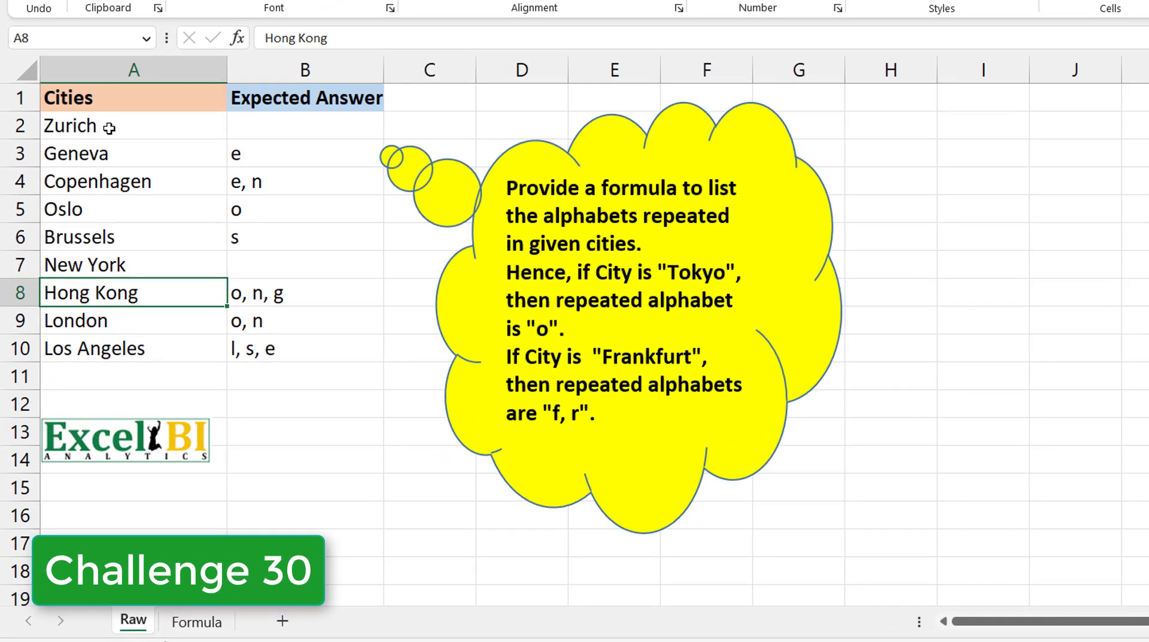
Step: Review the challenge text, the city names and their expected repeated letters, including the Hong Kong and Zurich rows
{"action": "left_click_drag", "start_coordinate": [259, 122], "coordinate": [302, 333]}
{"action": "left_click_drag", "start_coordinate": [394, 432], "coordinate": [393, 443]}
{"action": "left_click", "coordinate": [997, 307]}
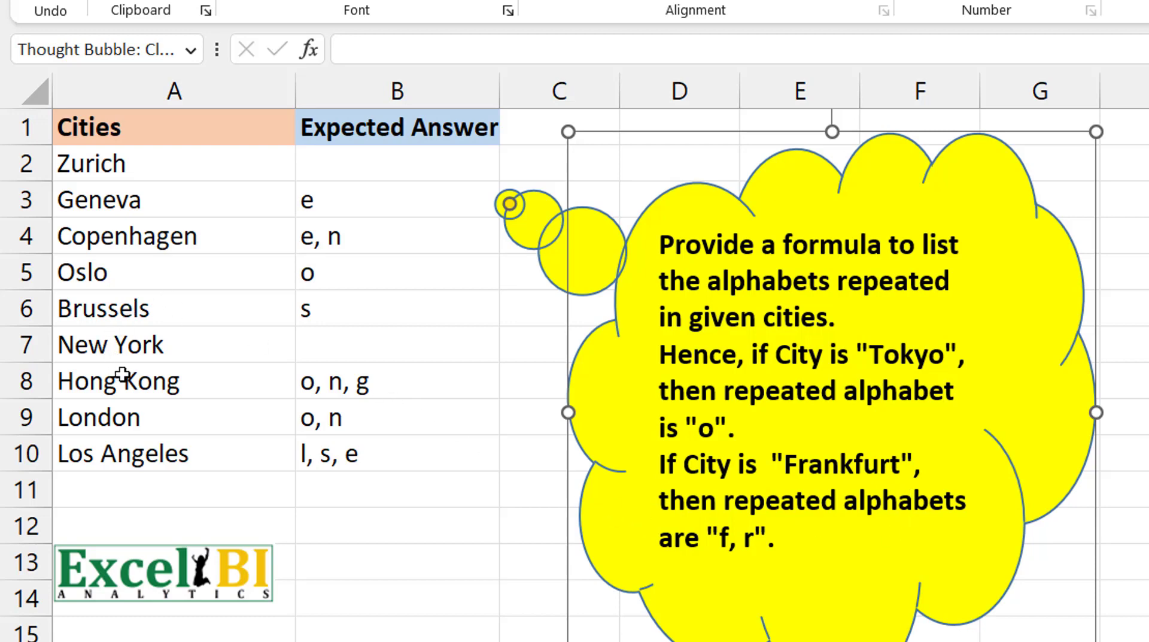
{"action": "left_click", "coordinate": [160, 383]}
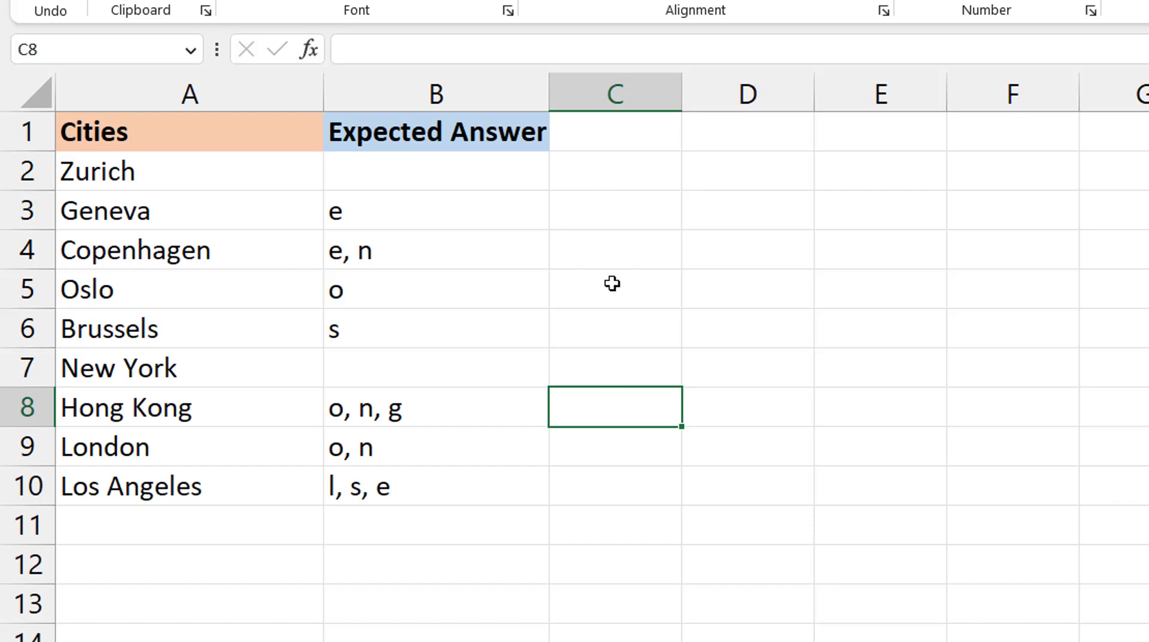
{"action": "left_click", "coordinate": [386, 418]}
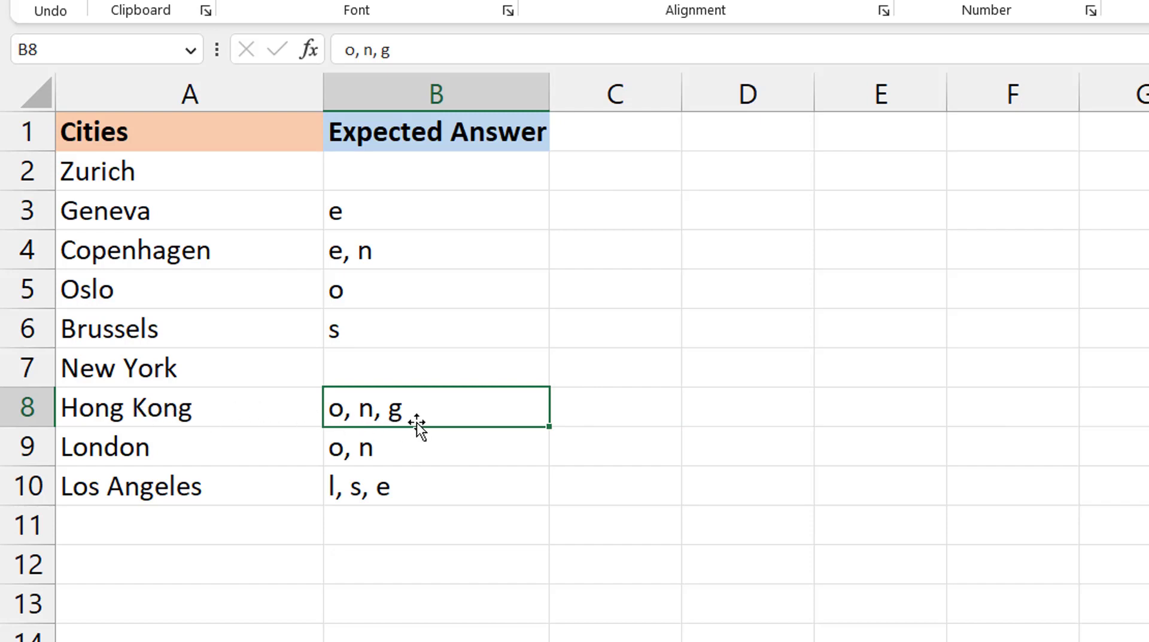
{"action": "left_click", "coordinate": [439, 177]}
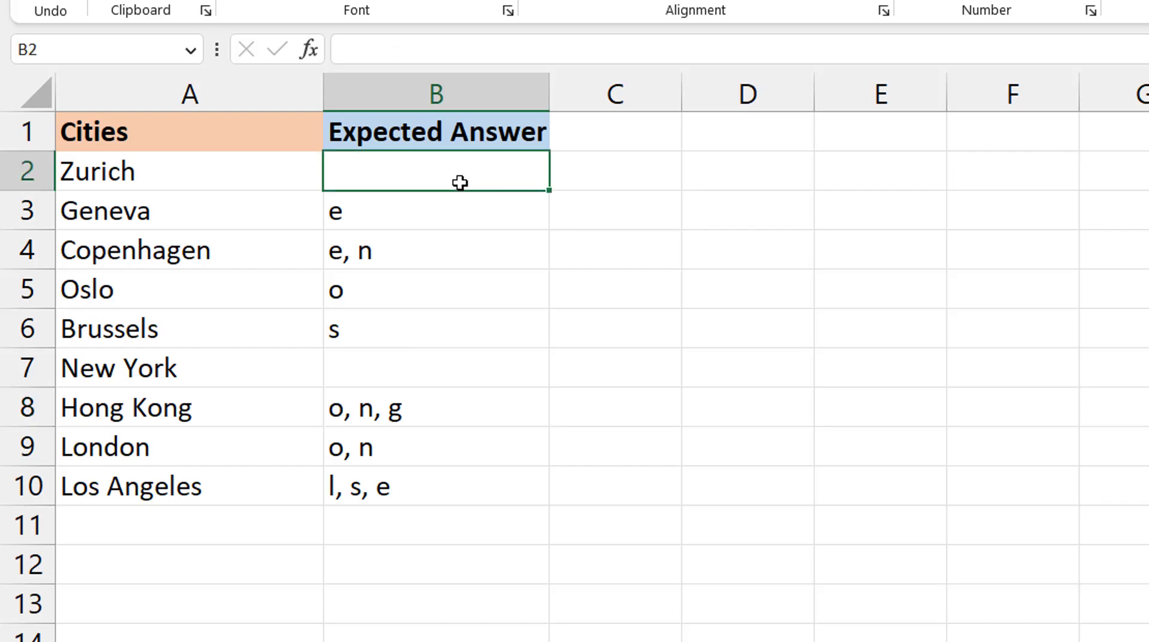
{"action": "left_click", "coordinate": [479, 394]}
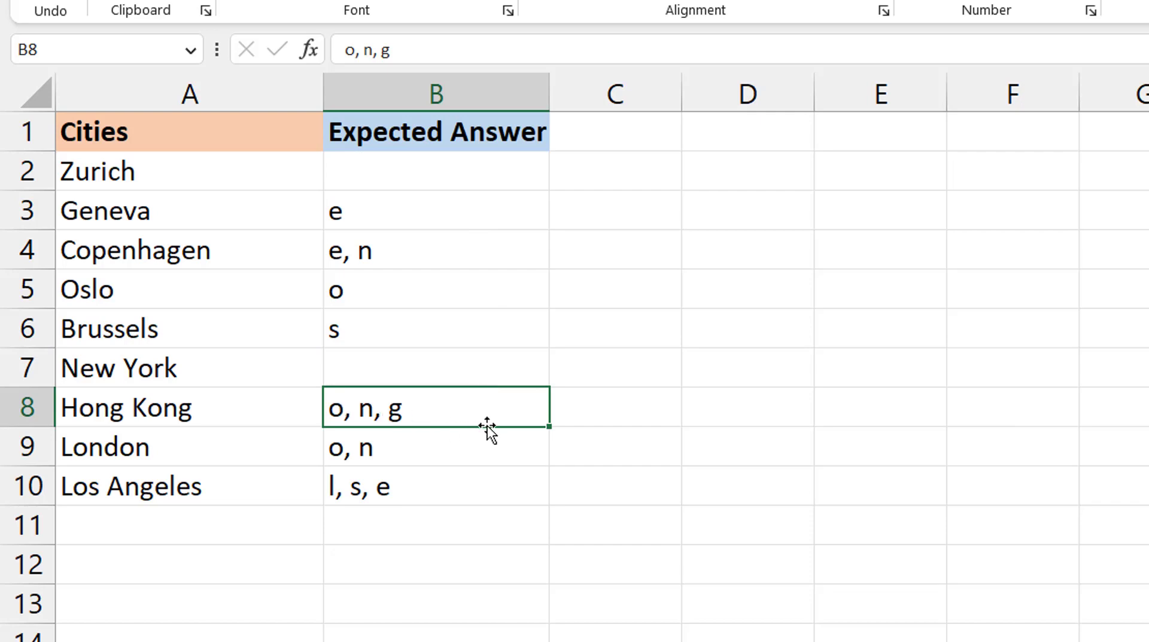
Step: Split the city name in A8 into single characters by entering =MID(A8,SEQUENCE(LEN(A8)),1) in D8
{"action": "left_click", "coordinate": [717, 402]}
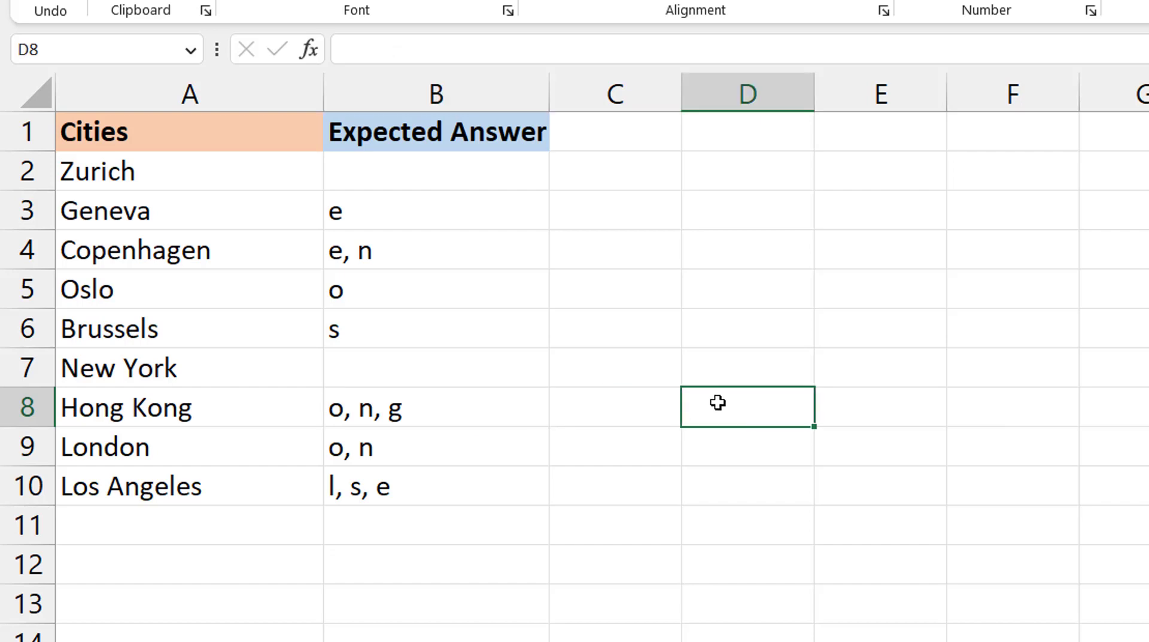
{"action": "type", "text": "=mid"}
{"action": "key", "text": "Tab"}
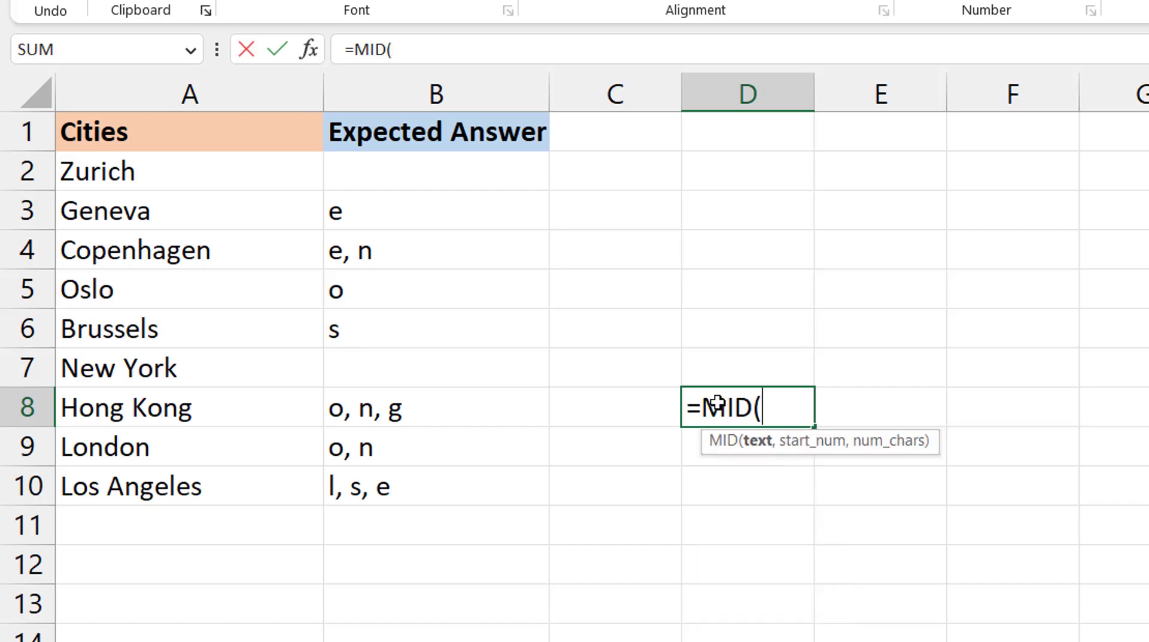
{"action": "key", "text": "Left"}
{"action": "key", "text": "Left"}
{"action": "key", "text": "Left"}
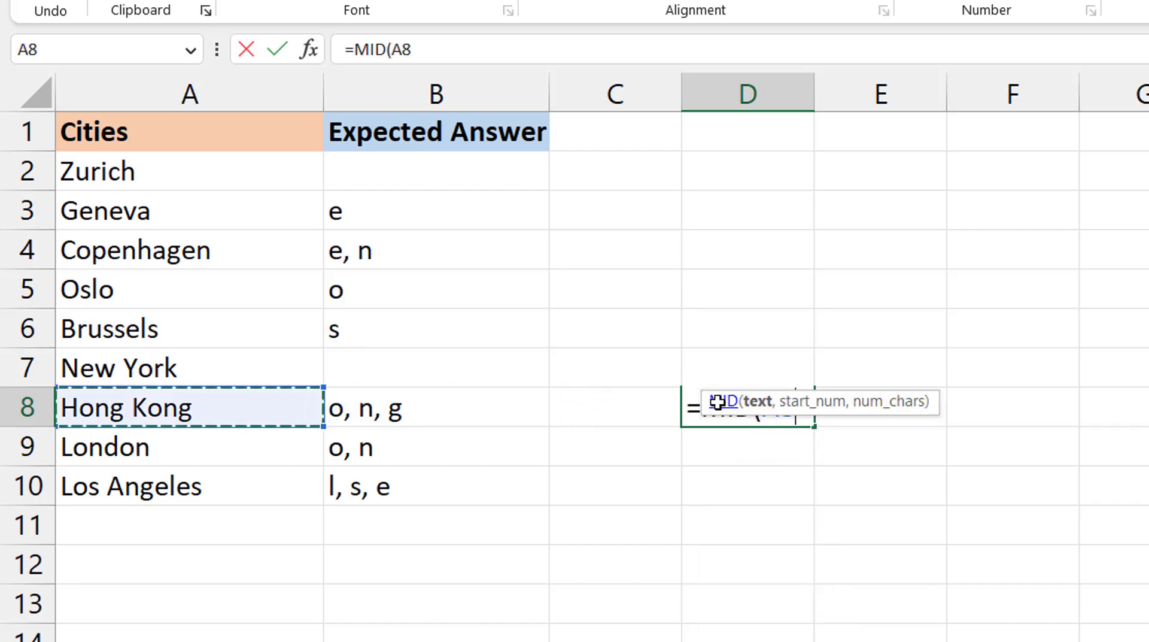
{"action": "type", "text": ","}
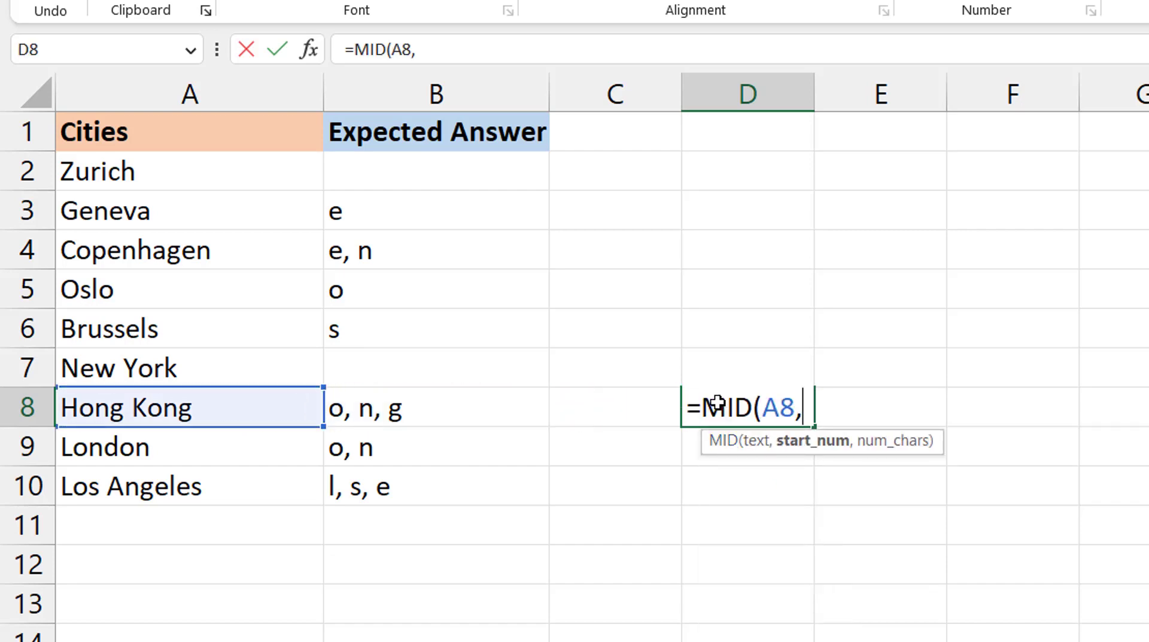
{"action": "type", "text": "se"}
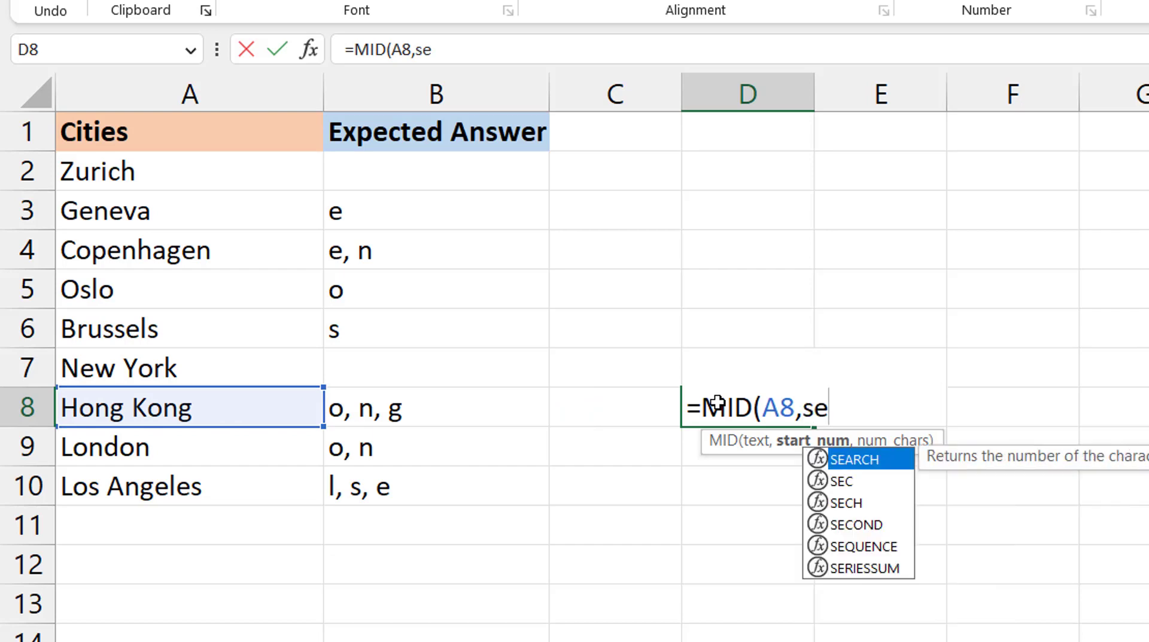
{"action": "type", "text": "quenc"}
{"action": "key", "text": "Tab"}
{"action": "type", "text": "le"}
{"action": "key", "text": "Tab"}
{"action": "key", "text": "Left"}
{"action": "key", "text": "Left"}
{"action": "key", "text": "Left"}
{"action": "type", "text": ")),"}
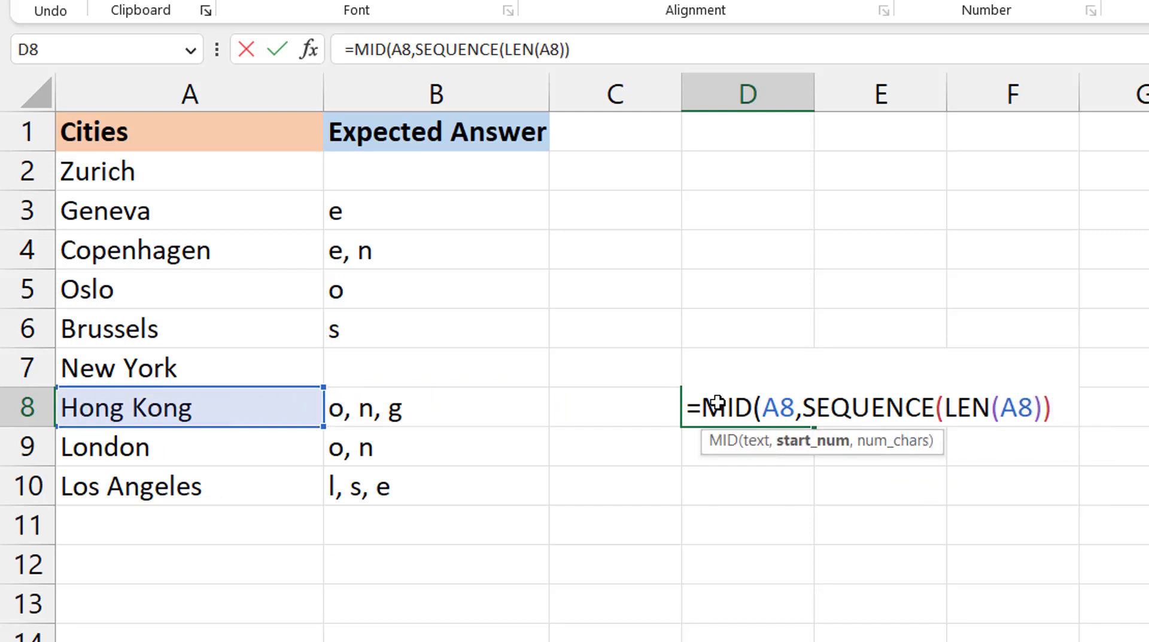
{"action": "type", "text": "1)"}
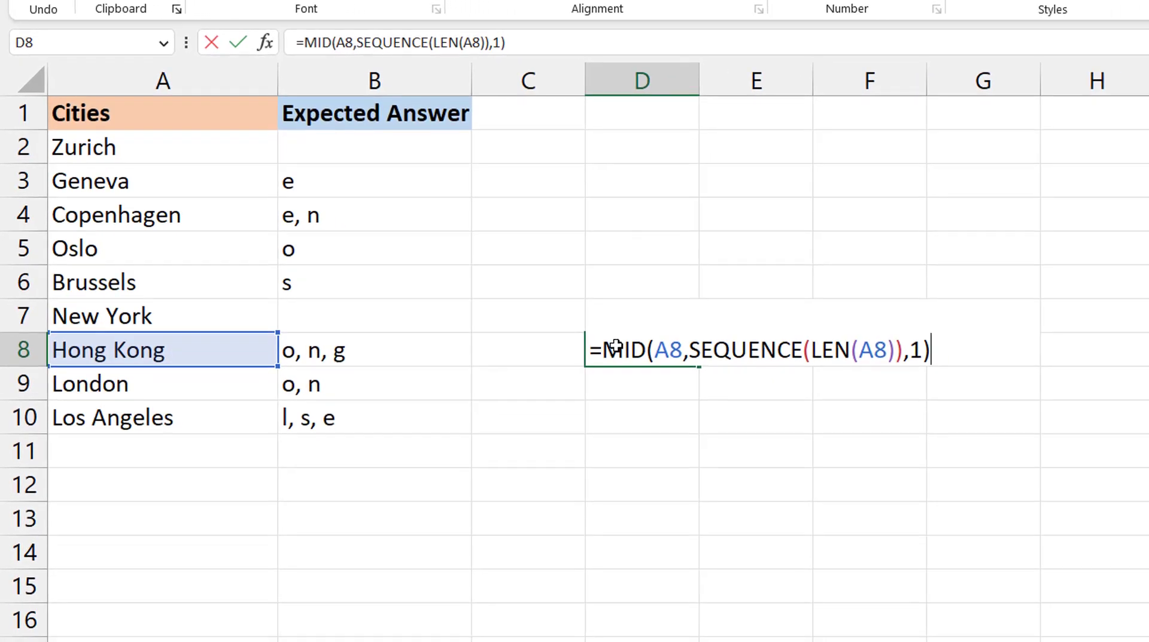
{"action": "key", "text": "Return"}
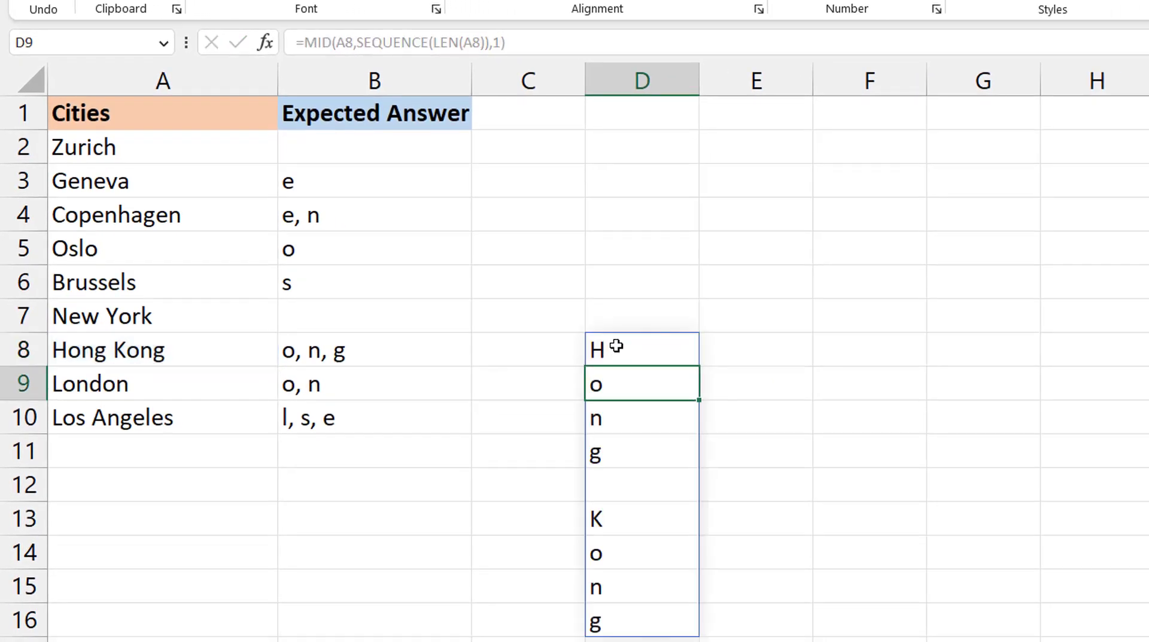
Step: Find each character's first position in the spilled list by entering =XMATCH(D8#,D8#) in E8
{"action": "left_click", "coordinate": [617, 346]}
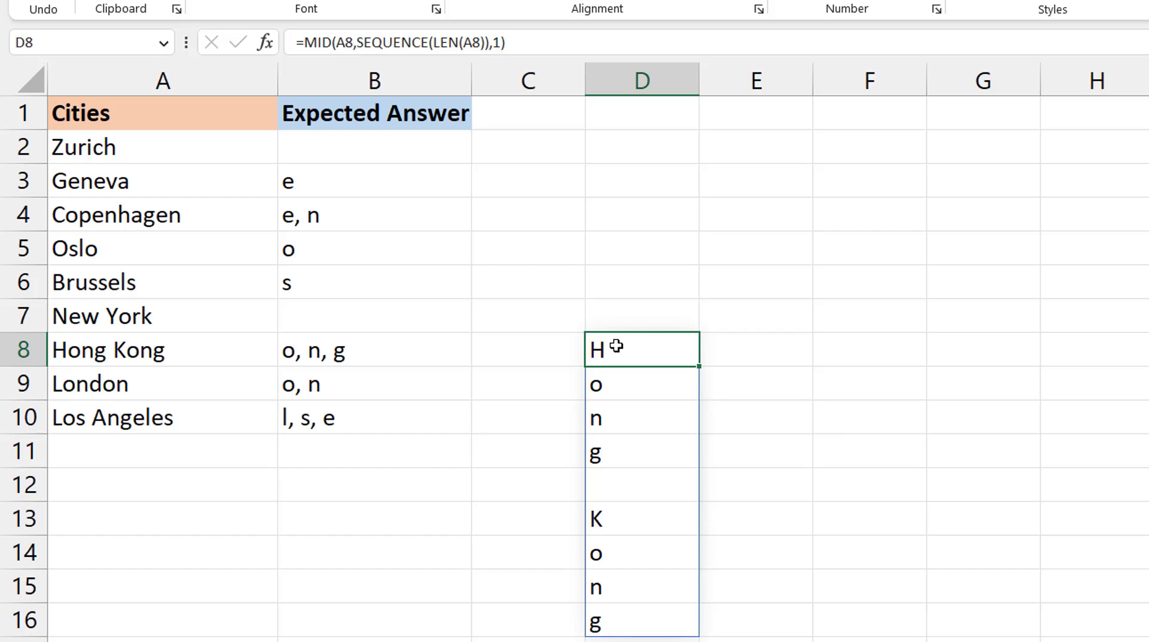
{"action": "key", "text": "Right"}
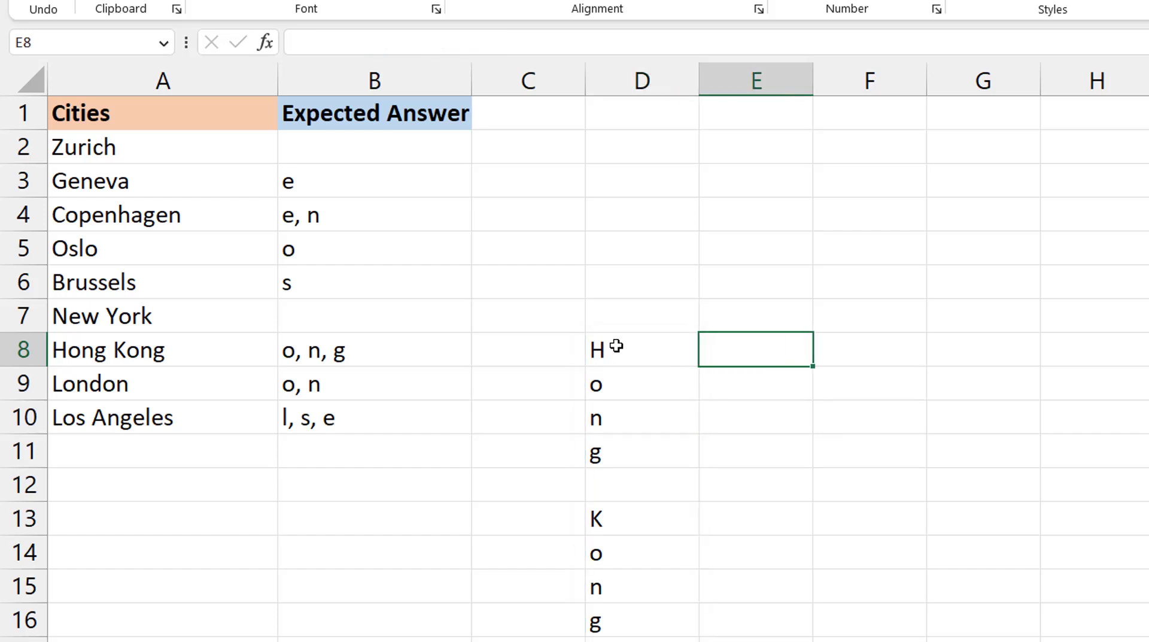
{"action": "type", "text": "="}
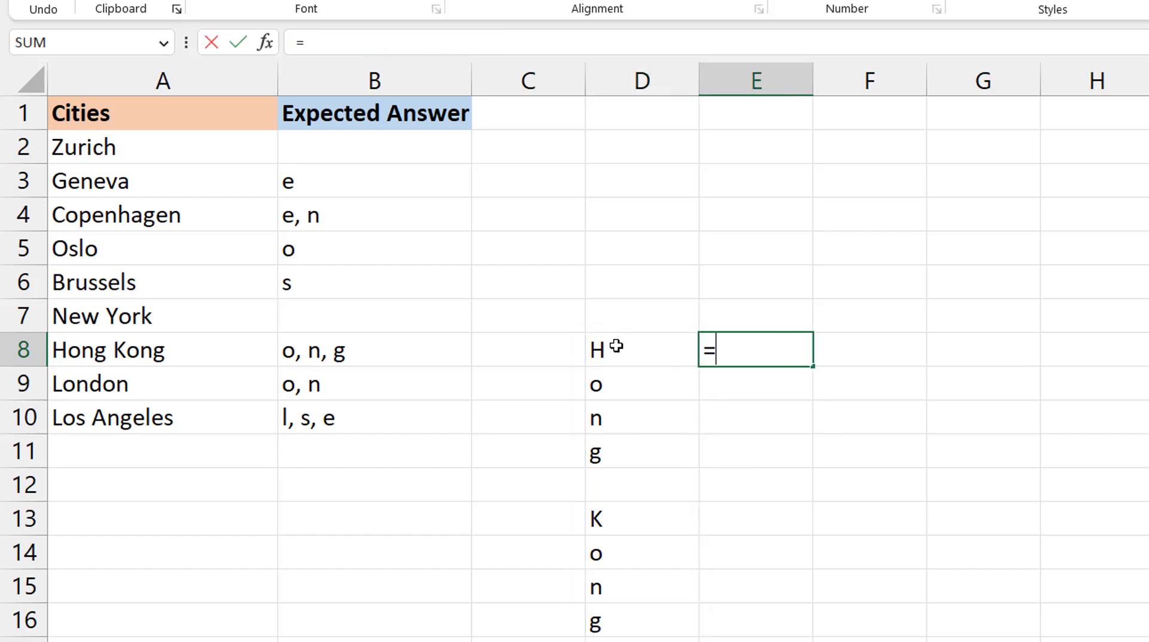
{"action": "type", "text": "xmatch"}
{"action": "key", "text": "Tab"}
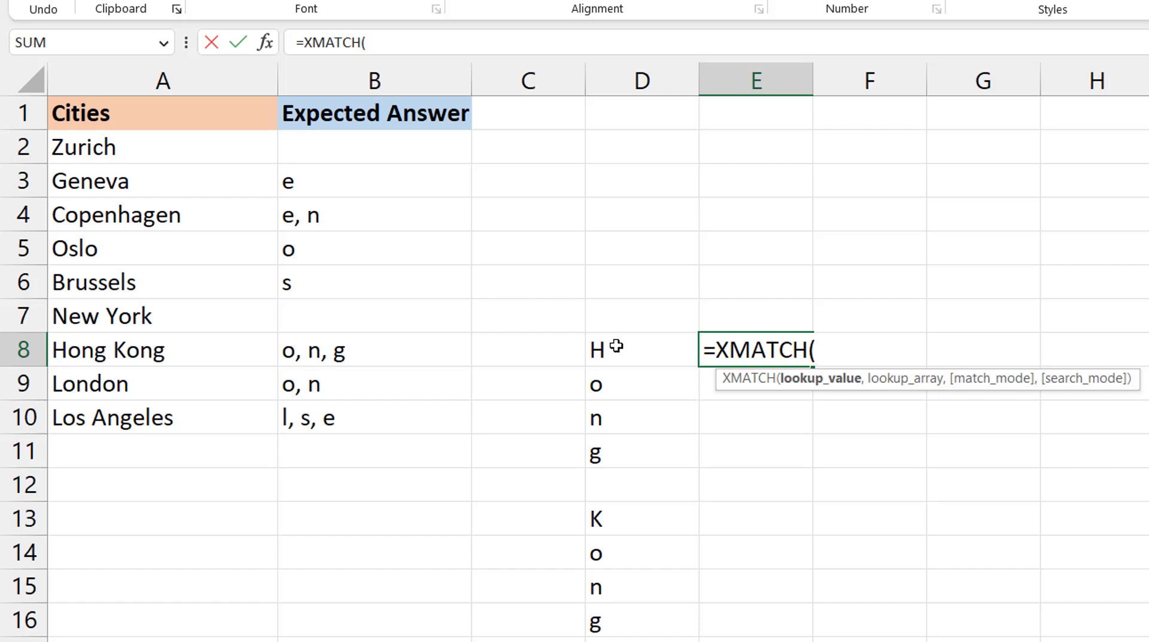
{"action": "left_click", "coordinate": [615, 346]}
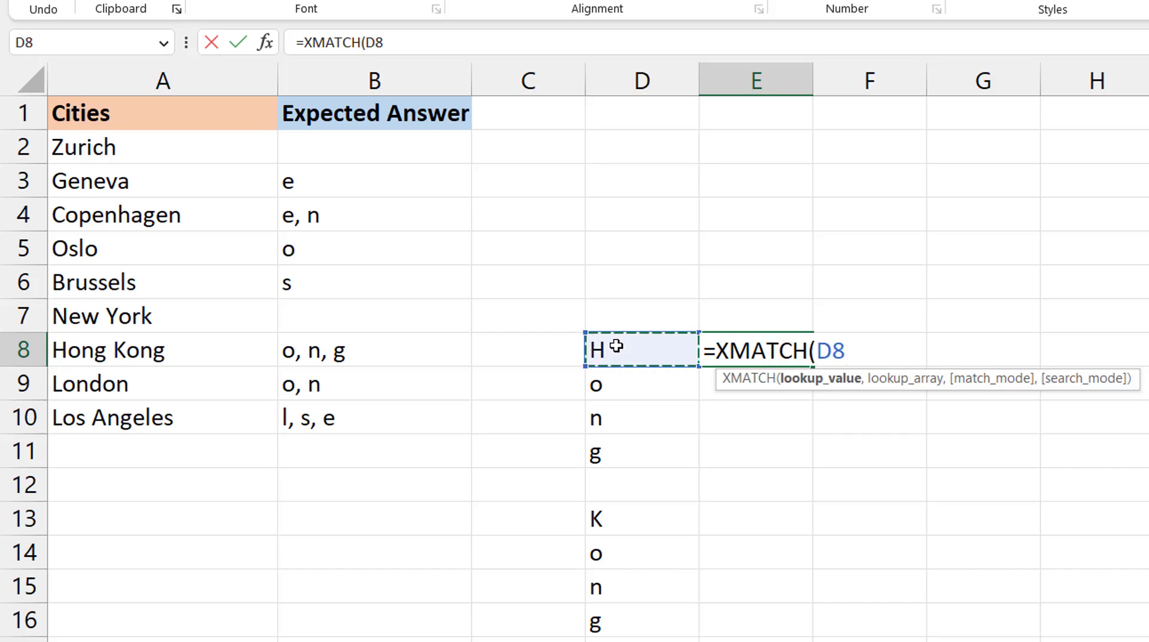
{"action": "type", "text": "#,"}
{"action": "left_click", "coordinate": [616, 346]}
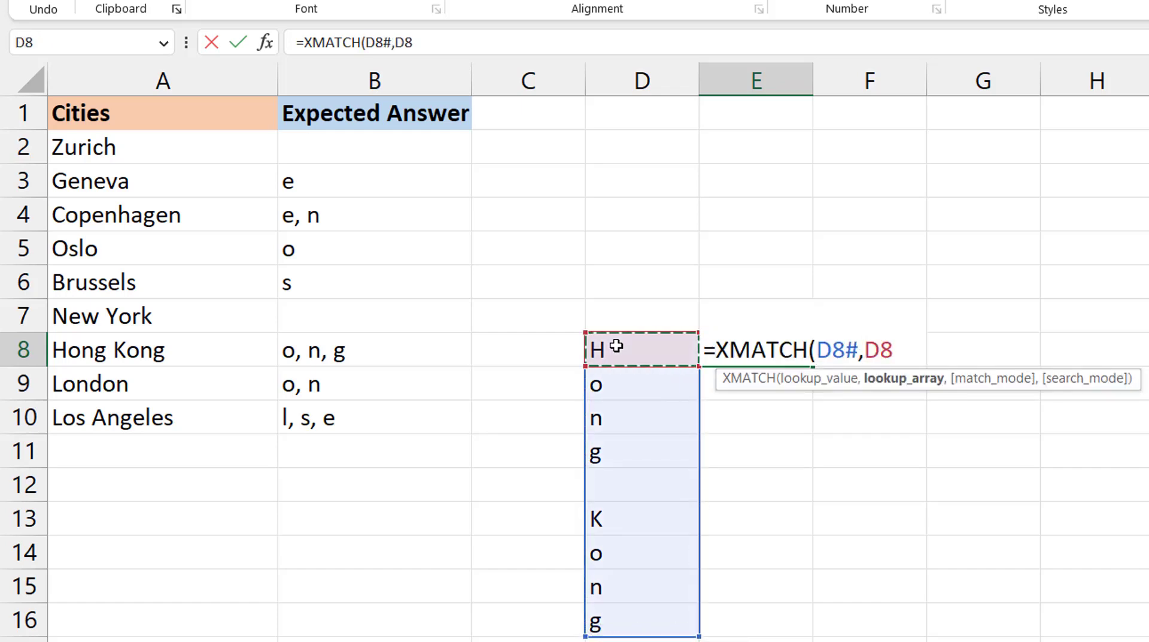
{"action": "type", "text": "#"}
{"action": "key", "text": "Return"}
{"action": "key", "text": "Up"}
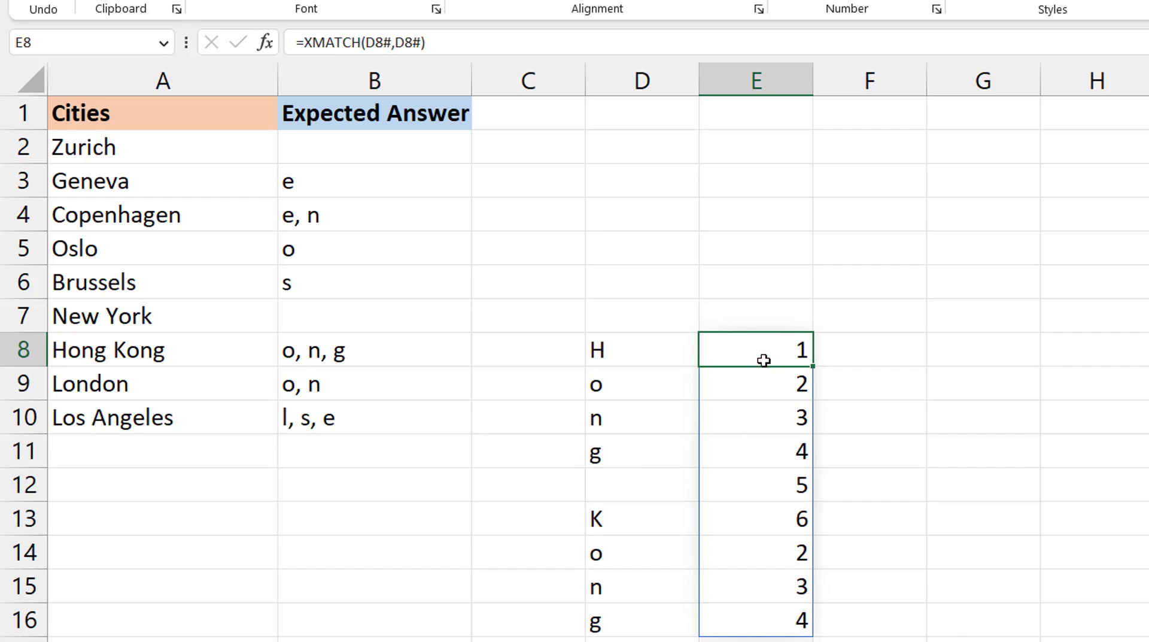
{"action": "left_click", "coordinate": [781, 557]}
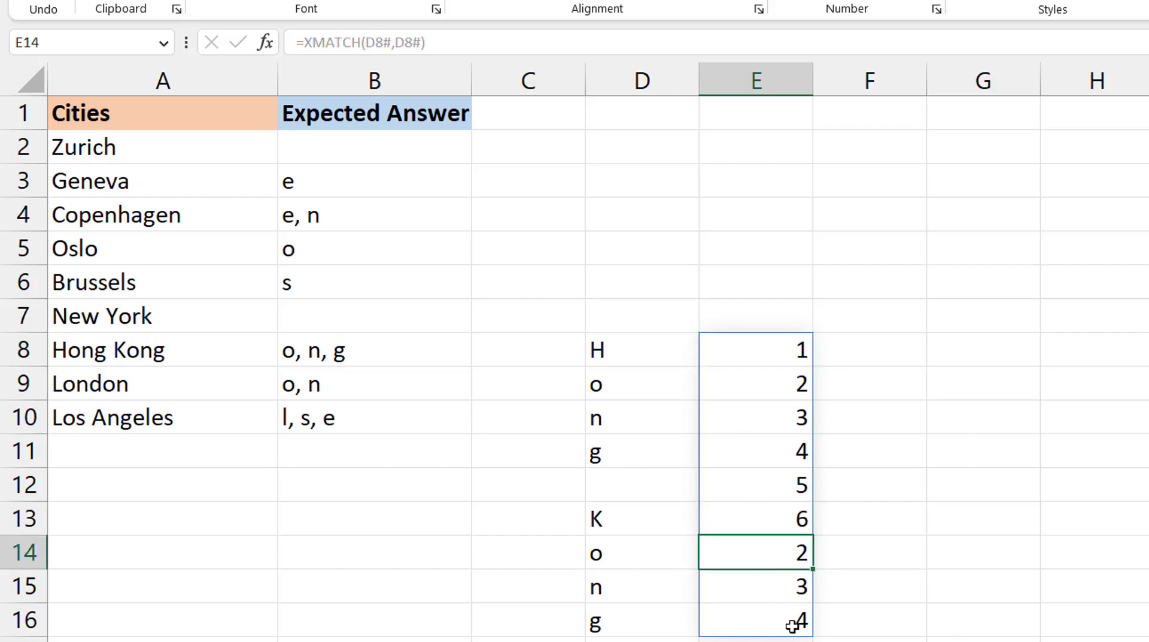
{"action": "left_click", "coordinate": [629, 554]}
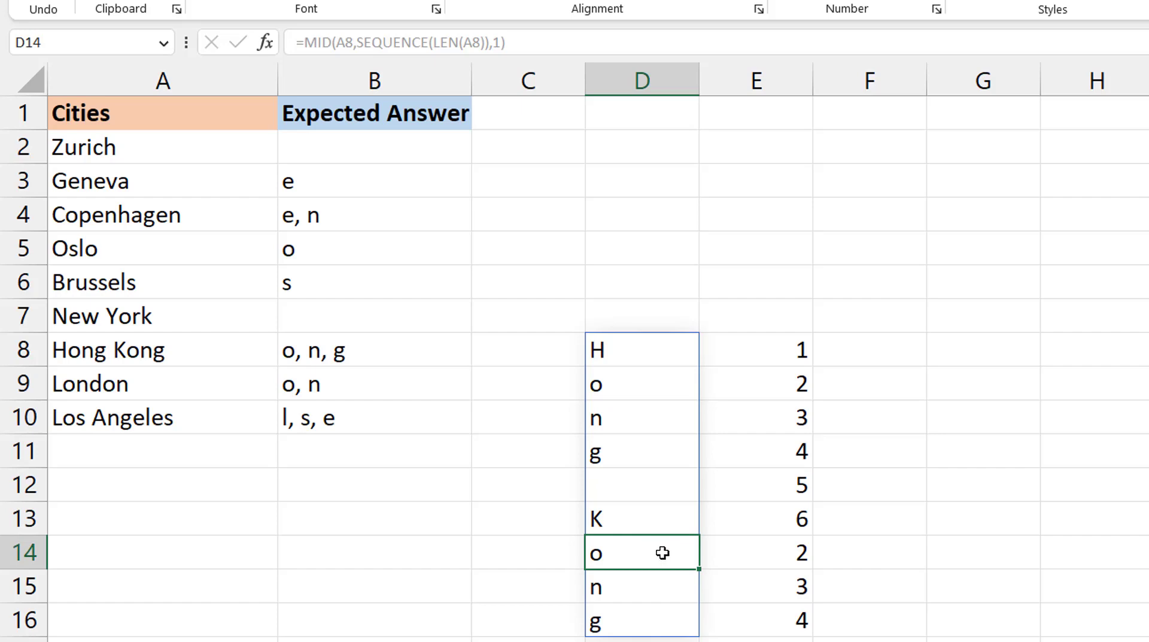
{"action": "left_click", "coordinate": [674, 590]}
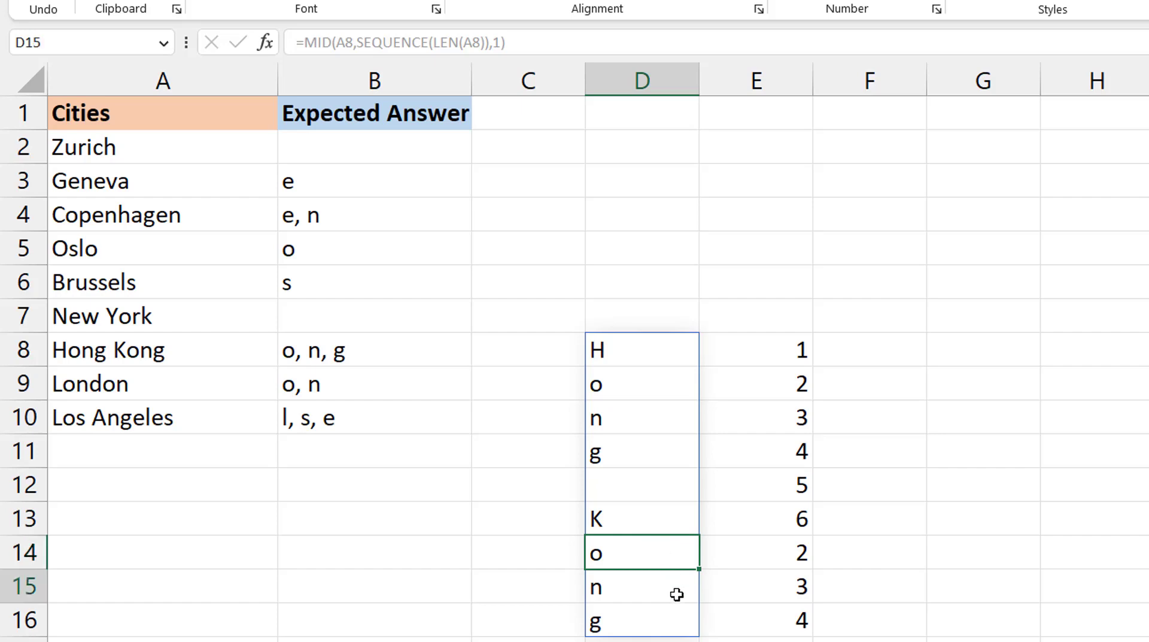
{"action": "left_click", "coordinate": [678, 625]}
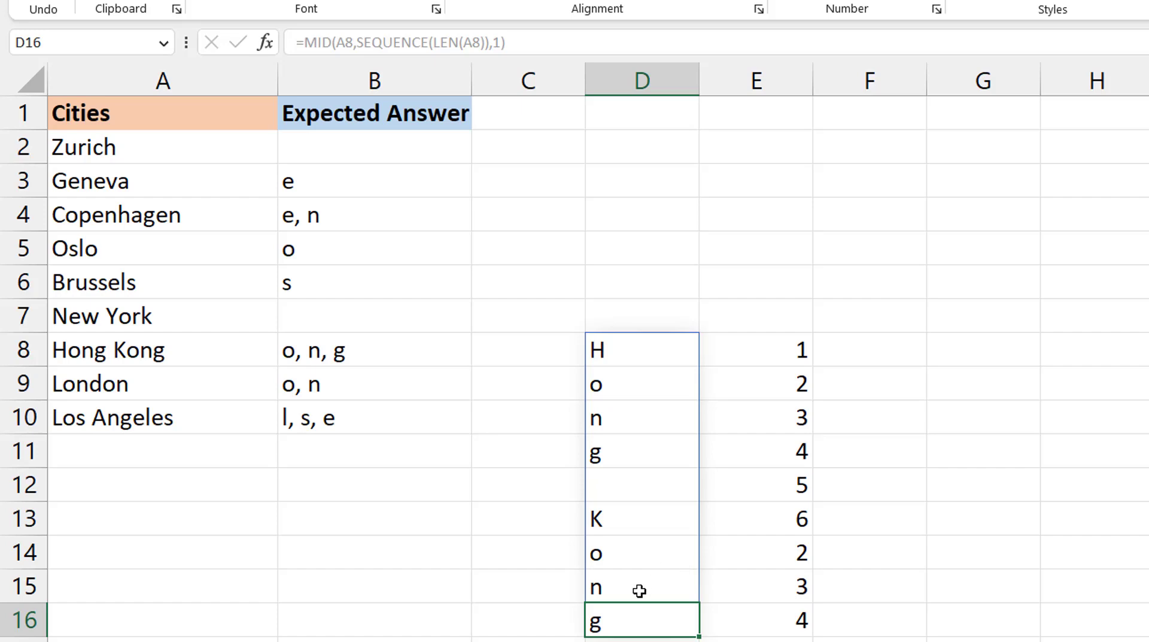
Step: Number the characters of the city name by entering =SEQUENCE(LEN(A8)) in F8
{"action": "left_click", "coordinate": [885, 355]}
{"action": "type", "text": "=sequence"}
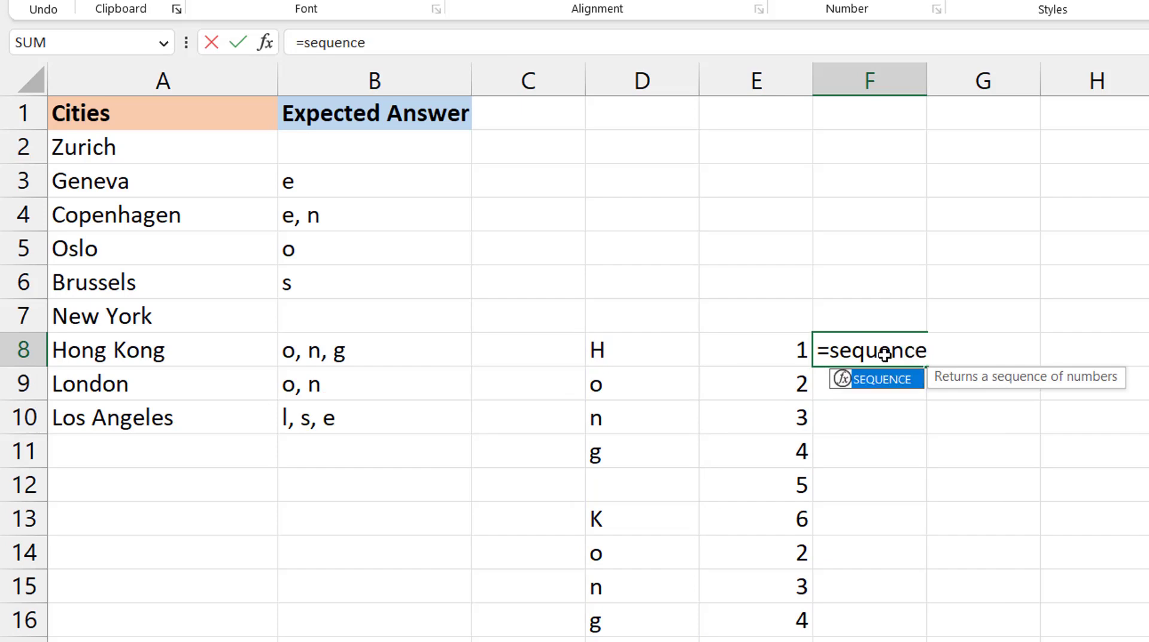
{"action": "key", "text": "Tab"}
{"action": "type", "text": "len"}
{"action": "key", "text": "Tab"}
{"action": "type", "text": "a8))"}
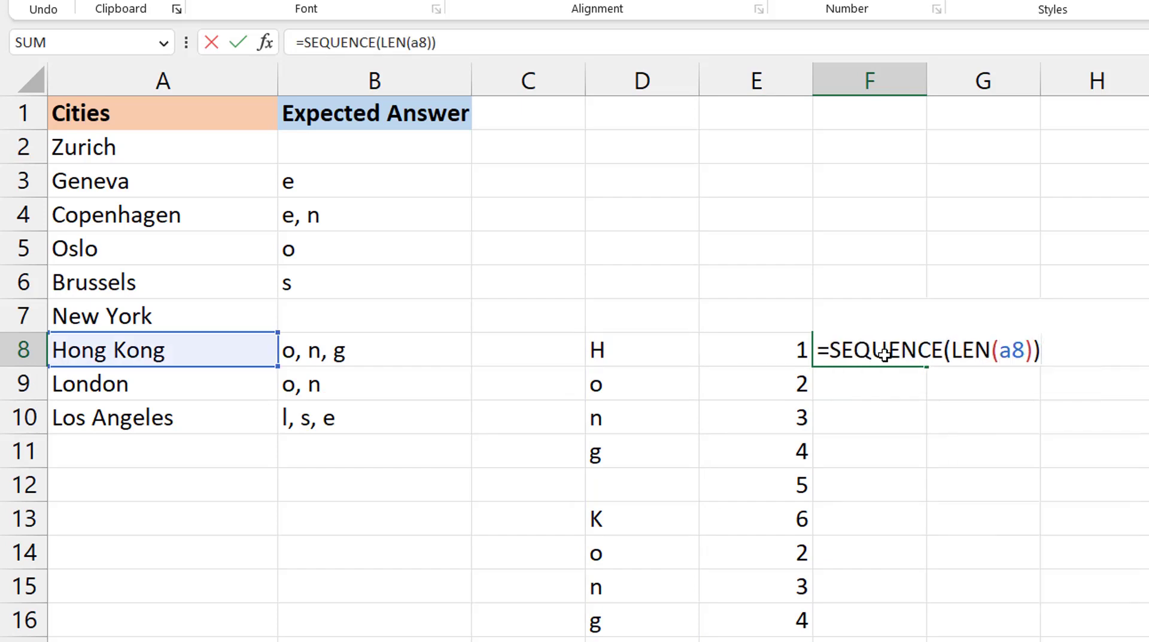
{"action": "key", "text": "Return"}
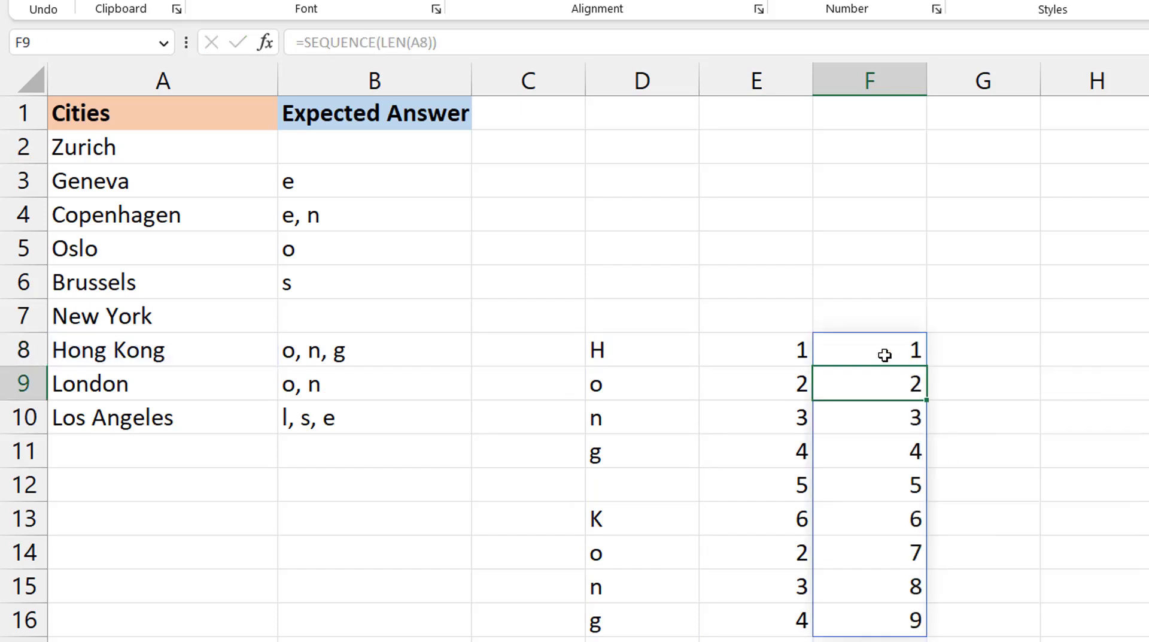
Step: Compare the match positions with the running numbers by entering =E8#=F8# in G8
{"action": "left_click", "coordinate": [884, 355]}
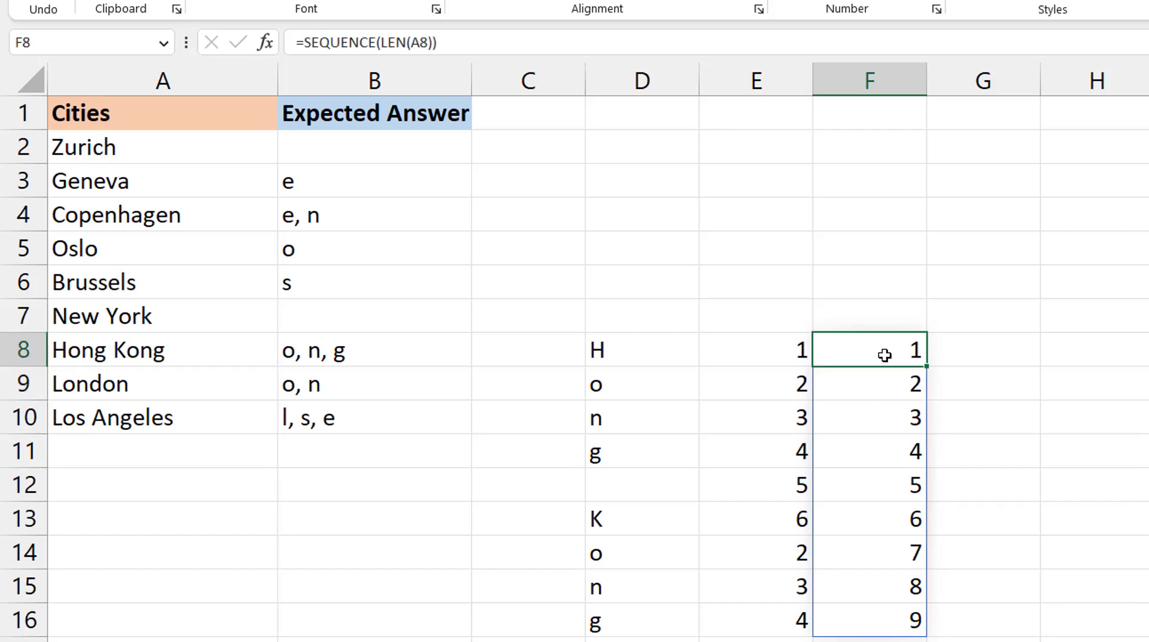
{"action": "key", "text": "Right"}
{"action": "type", "text": "="}
{"action": "key", "text": "Left"}
{"action": "key", "text": "Left"}
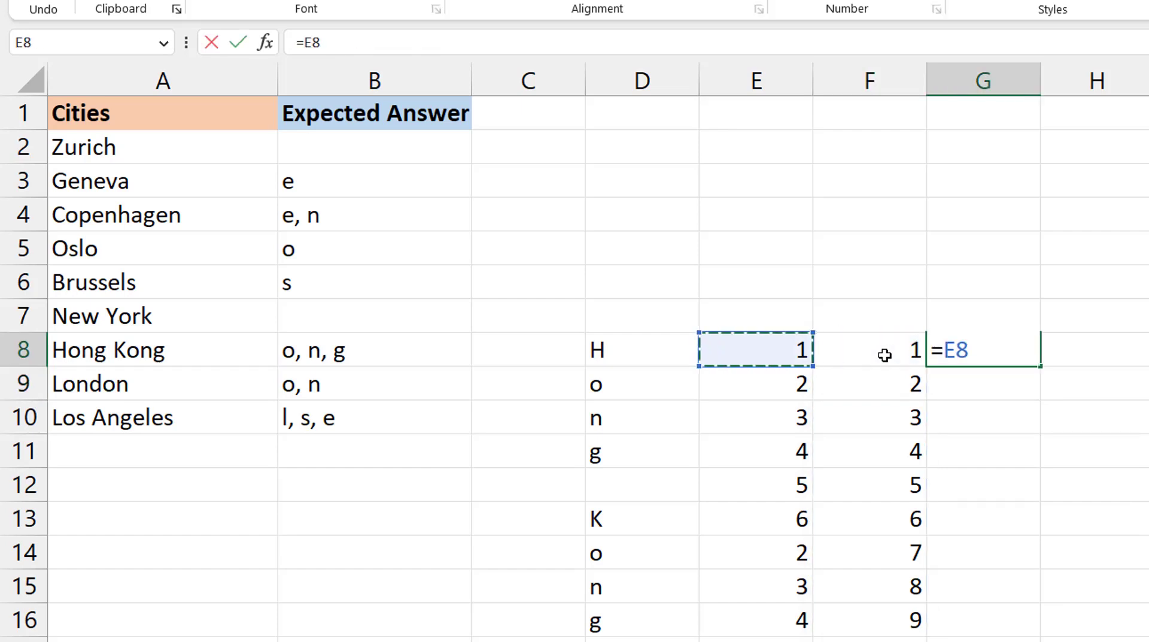
{"action": "type", "text": "#="}
{"action": "key", "text": "Left"}
{"action": "type", "text": "#"}
{"action": "key", "text": "Return"}
{"action": "key", "text": "Up"}
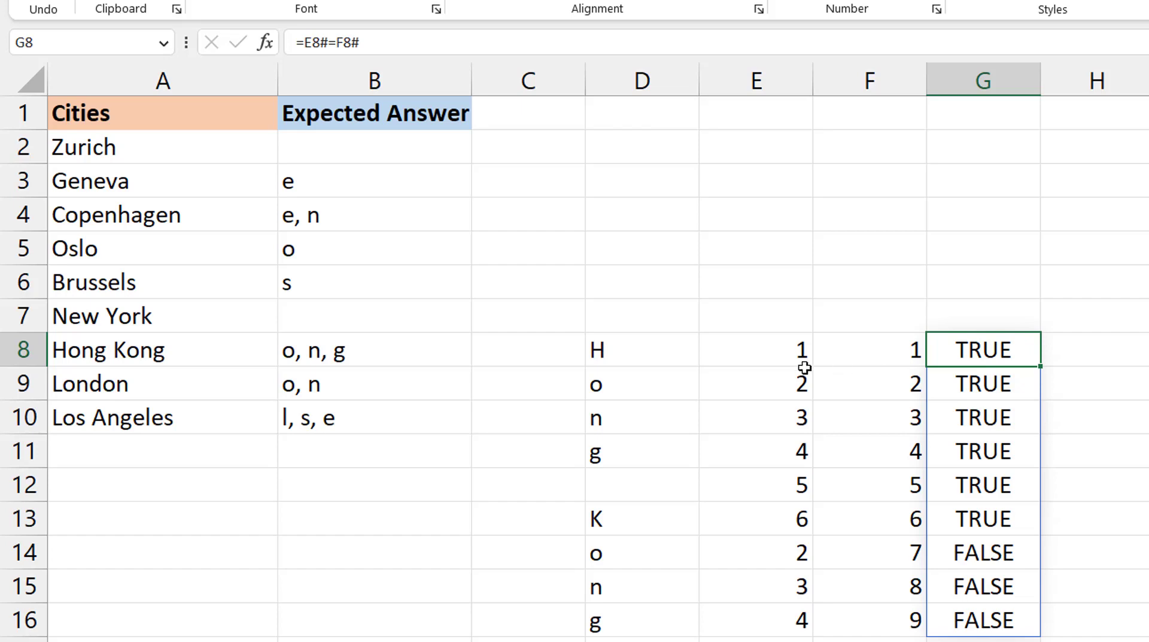
Step: Test the formulas with a thrice-repeated letter by changing A8 to Hong Kongg, examine the extra characters, and undo the edit
{"action": "double_click", "coordinate": [183, 345]}
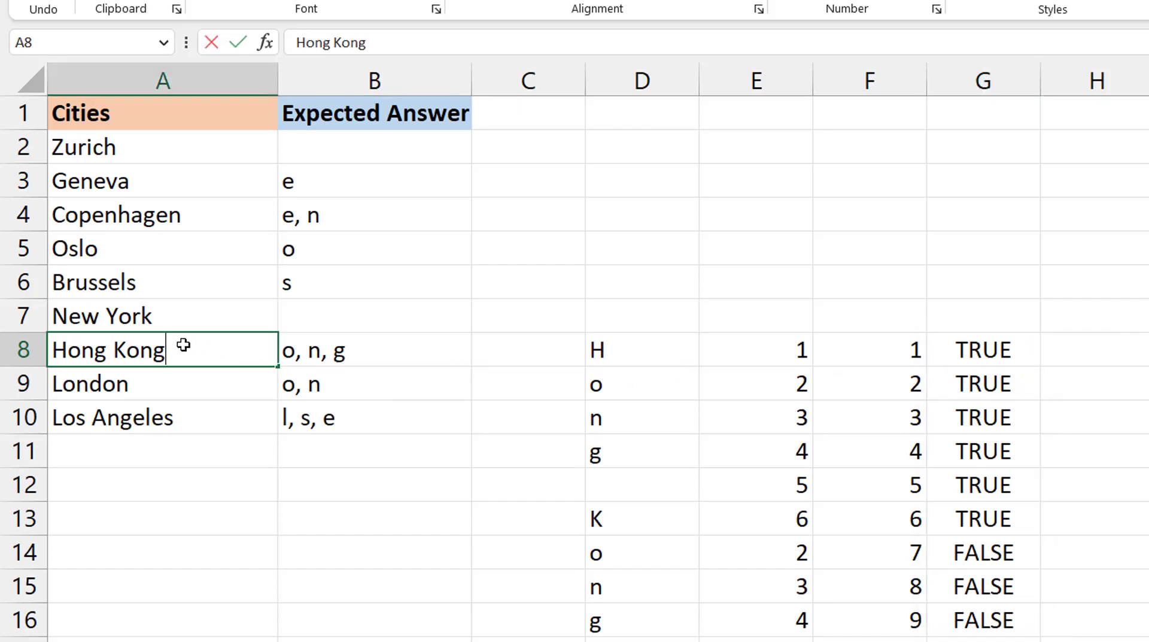
{"action": "type", "text": "g"}
{"action": "key", "text": "Return"}
{"action": "left_click", "coordinate": [178, 335]}
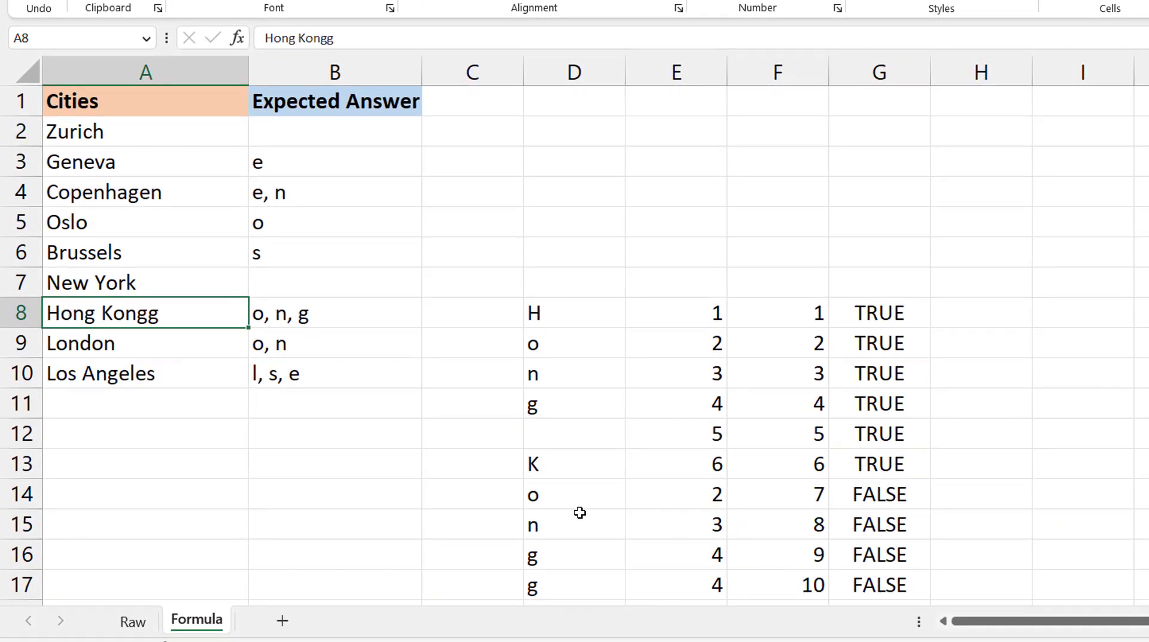
{"action": "left_click_drag", "start_coordinate": [532, 498], "coordinate": [550, 580]}
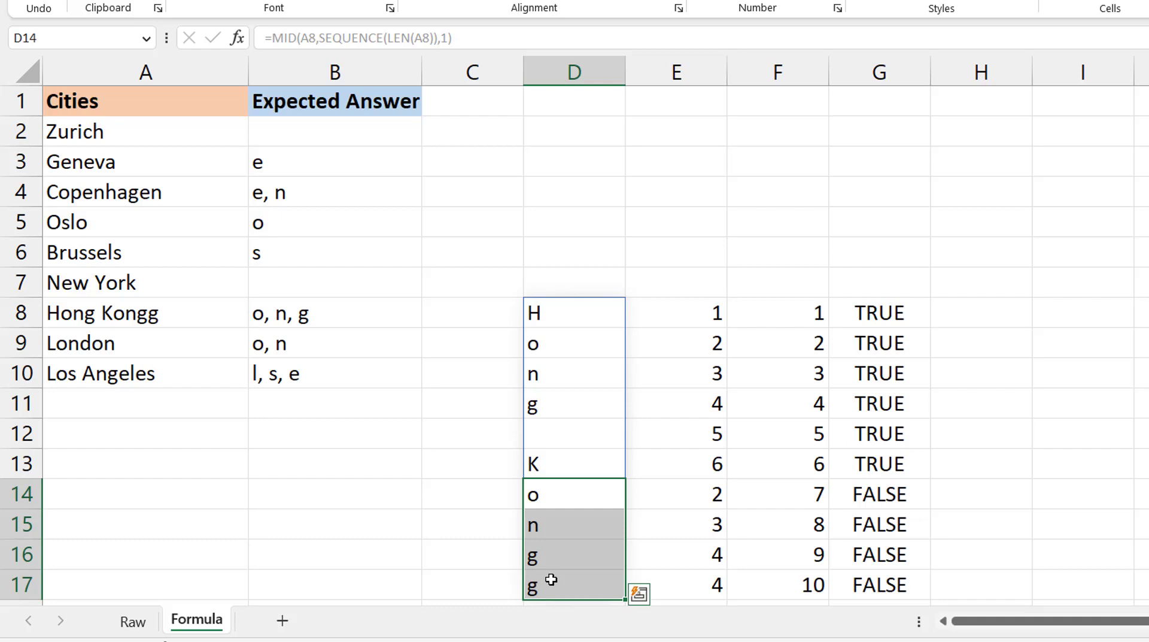
{"action": "key", "text": "ctrl+z"}
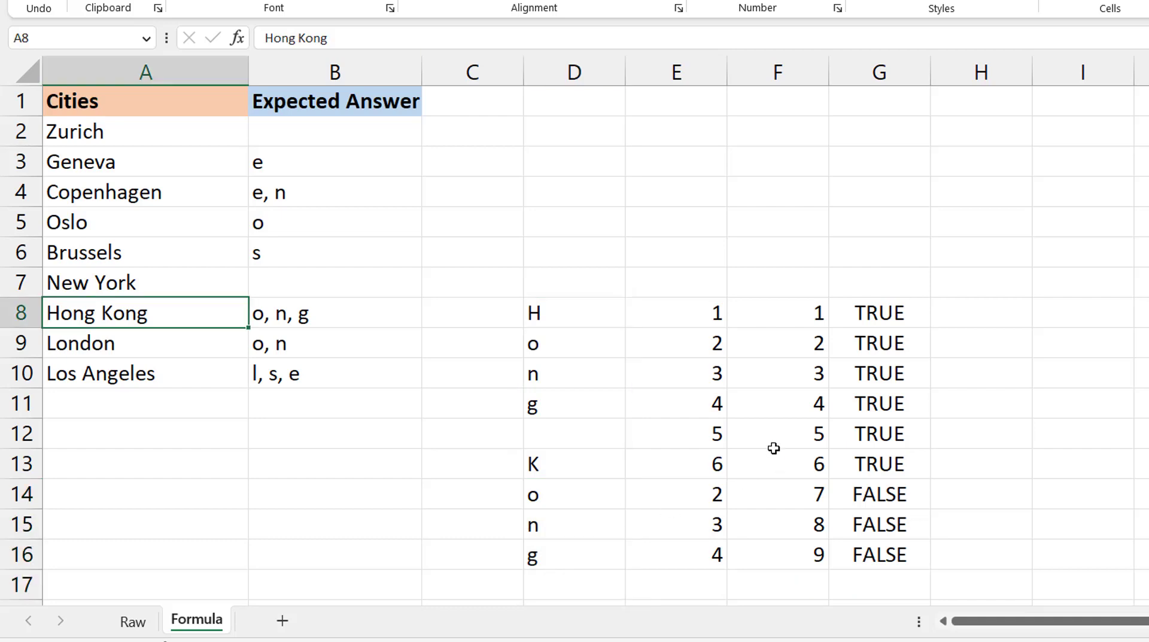
Step: Delete the helper formulas in E8:G8 and return to the character list formula in D8
{"action": "left_click", "coordinate": [692, 303]}
{"action": "key", "text": "shift+Right"}
{"action": "key", "text": "shift+Right"}
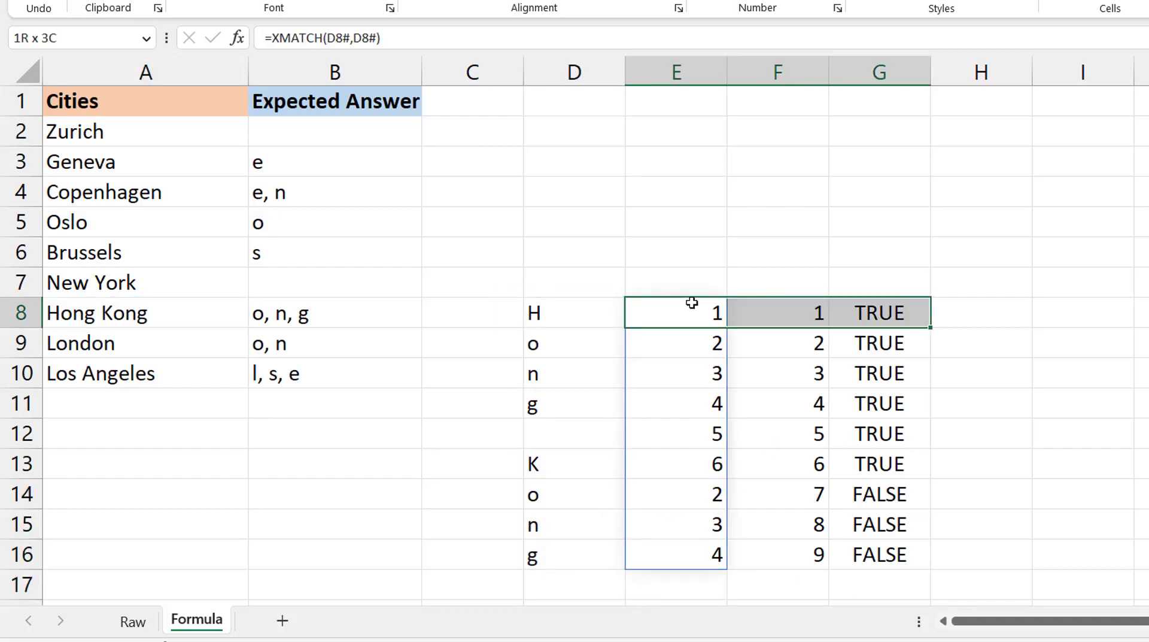
{"action": "key", "text": "Delete"}
{"action": "key", "text": "Left"}
{"action": "key", "text": "Left"}
{"action": "key", "text": "Right"}
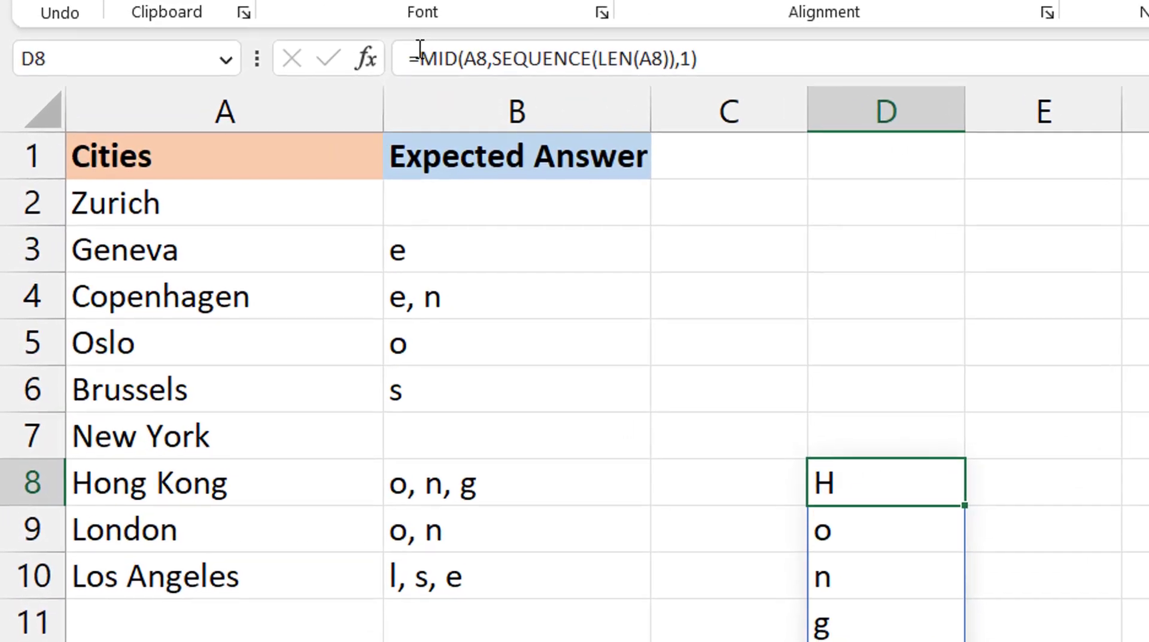
Step: Replace the formula in D8 with the start of a LET function whose first variable is named a
{"action": "left_click_drag", "start_coordinate": [421, 49], "coordinate": [796, 67]}
{"action": "type", "text": "let"}
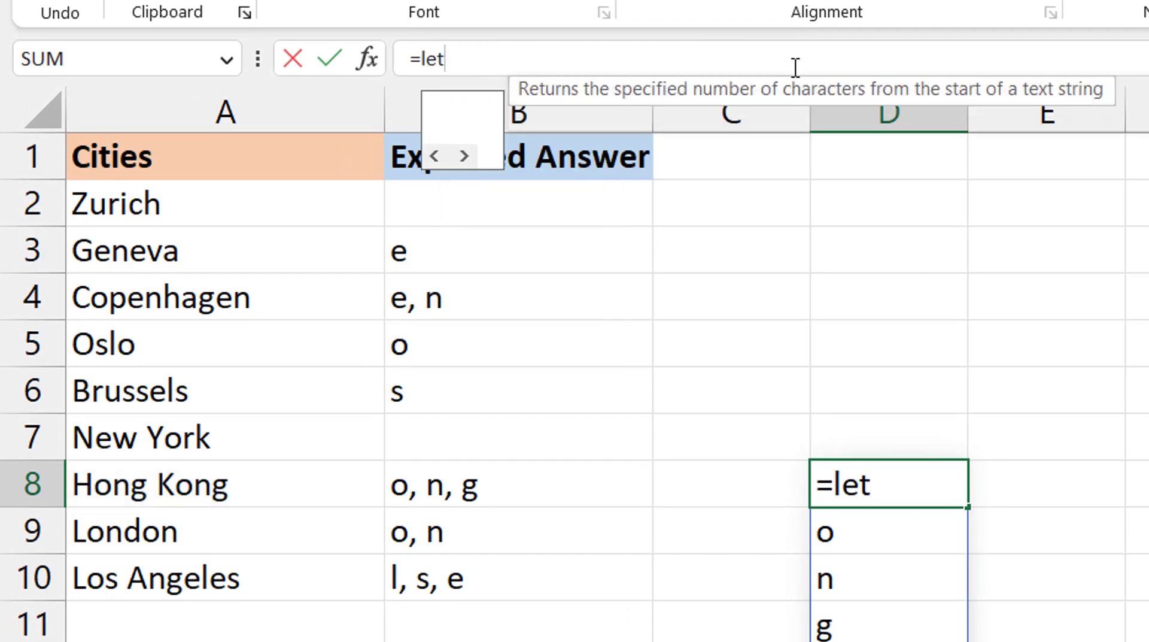
{"action": "key", "text": "Tab"}
{"action": "type", "text": "a,"}
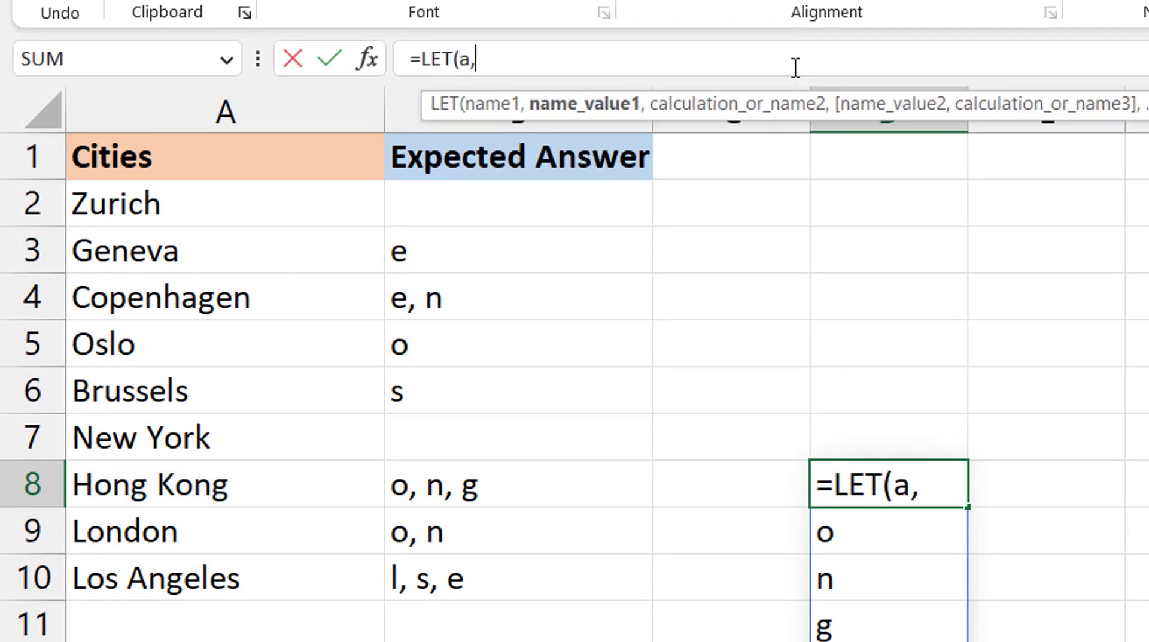
{"action": "type", "text": "row"}
{"action": "key", "text": "Tab"}
{"action": "type", "text": "1:99)"}
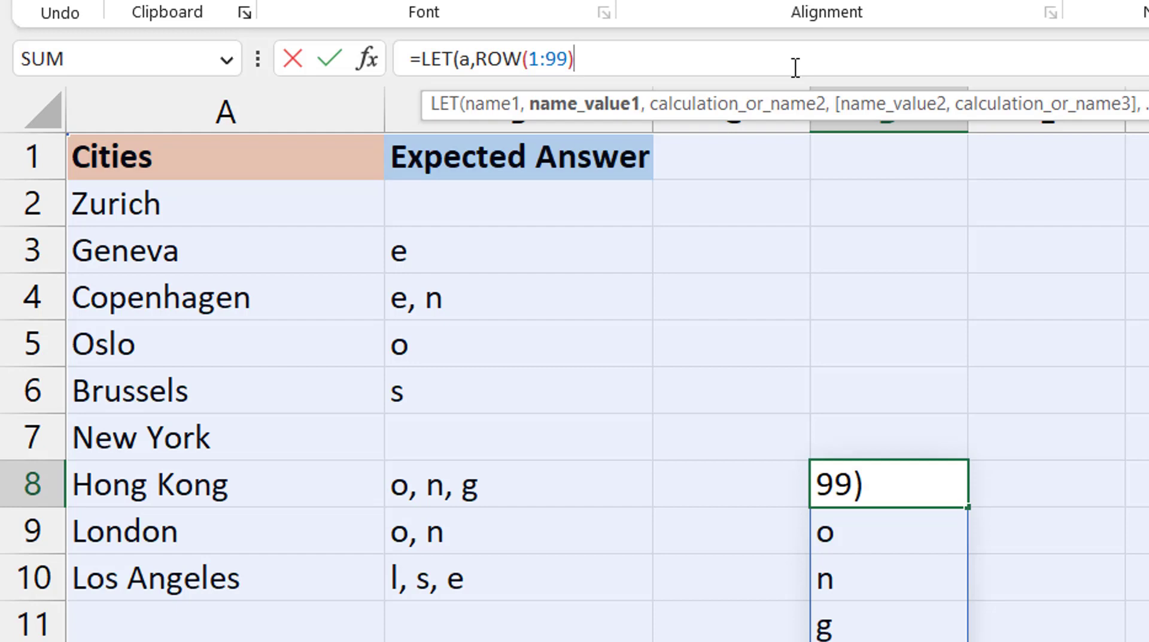
{"action": "key", "text": "BackSpace"}
{"action": "key", "text": "BackSpace"}
{"action": "key", "text": "BackSpace"}
{"action": "key", "text": "BackSpace"}
{"action": "key", "text": "BackSpace"}
{"action": "key", "text": "BackSpace"}
{"action": "key", "text": "BackSpace"}
{"action": "key", "text": "BackSpace"}
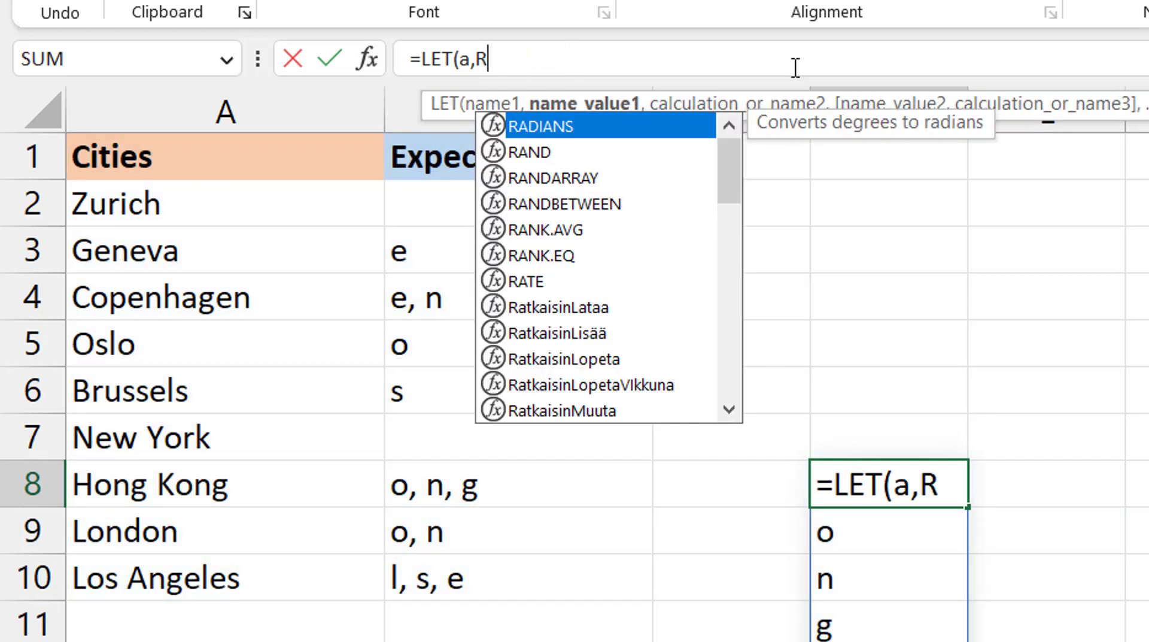
{"action": "key", "text": "BackSpace"}
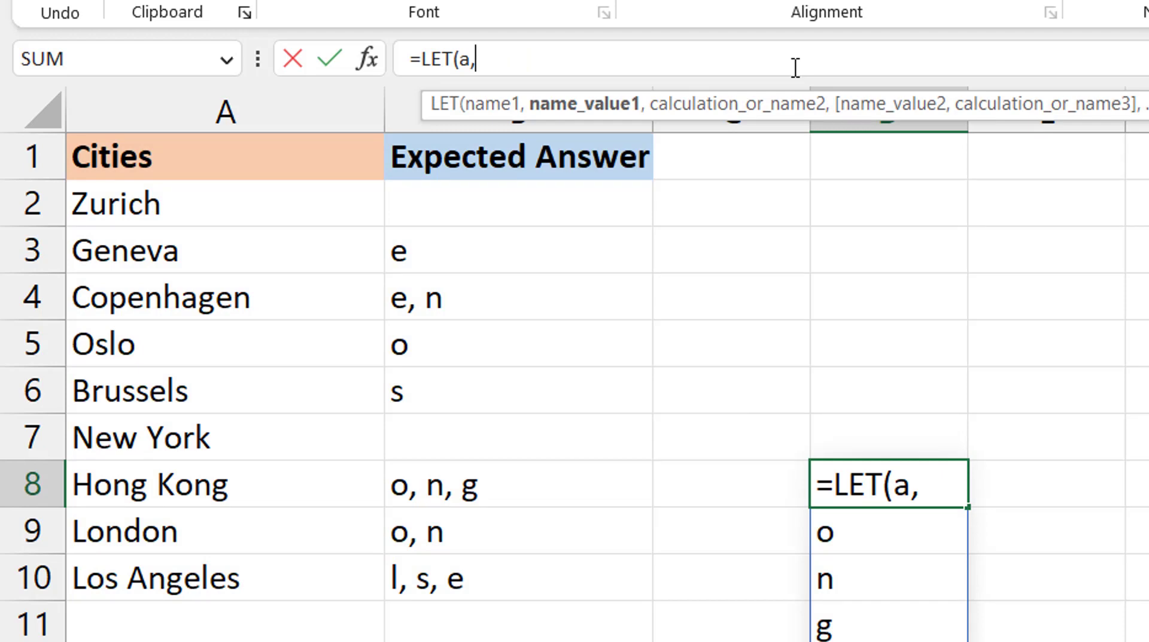
Step: Define variable a in the LET formula as SEQUENCE(LEN(A8))
{"action": "type", "text": "sequence"}
{"action": "key", "text": "Tab"}
{"action": "type", "text": "len"}
{"action": "key", "text": "Tab"}
{"action": "type", "text": "A8"}
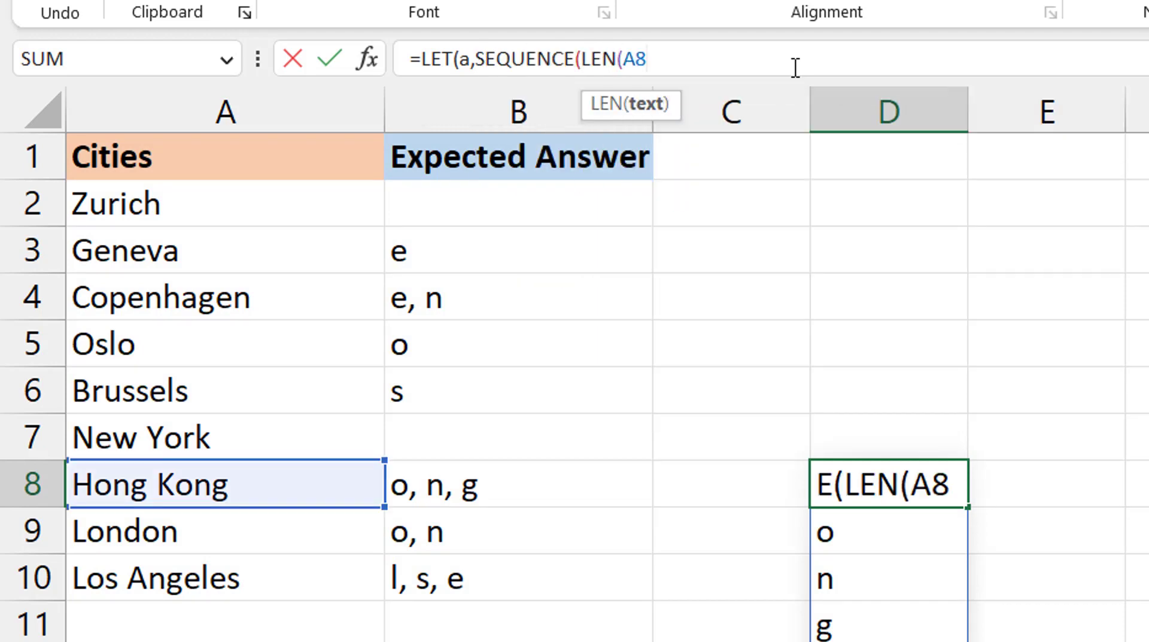
{"action": "type", "text": "))"}
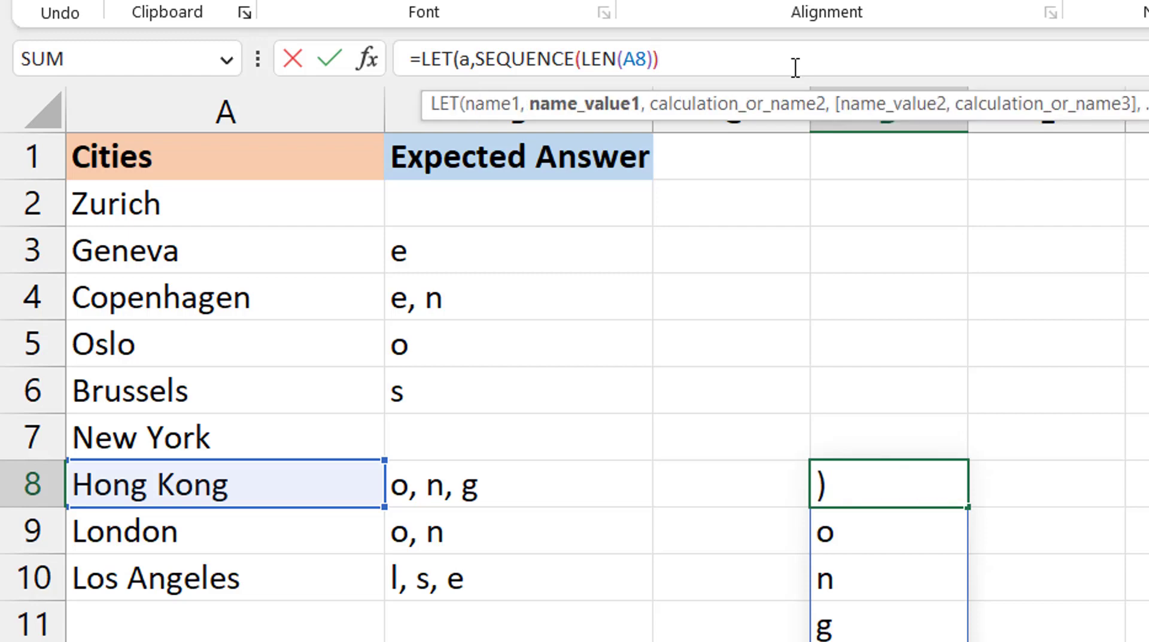
{"action": "type", "text": ","}
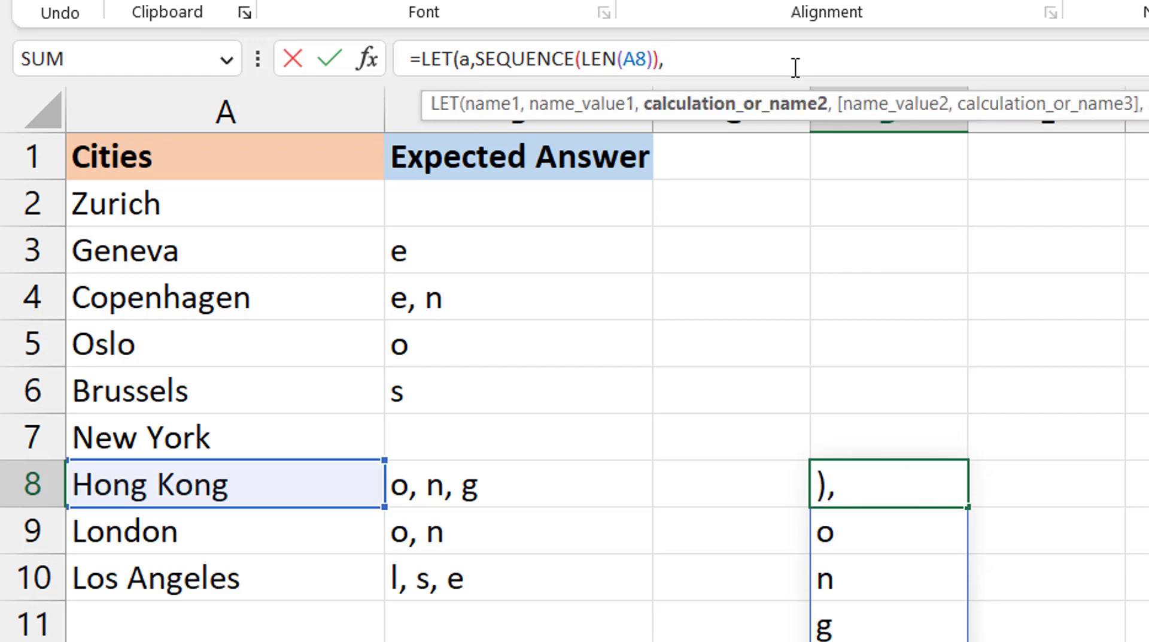
Step: Define variable b as MID(A8,a,1), return b as the LET result, and enter the formula in D8
{"action": "type", "text": "b,"}
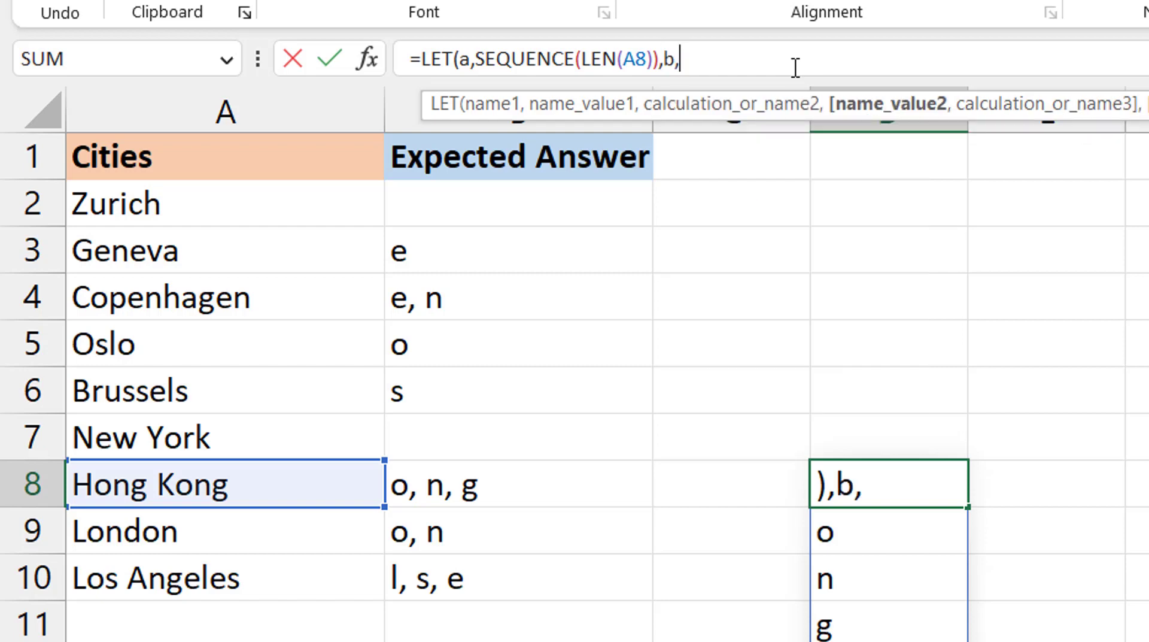
{"action": "type", "text": "mid"}
{"action": "key", "text": "Tab"}
{"action": "type", "text": "A8,"}
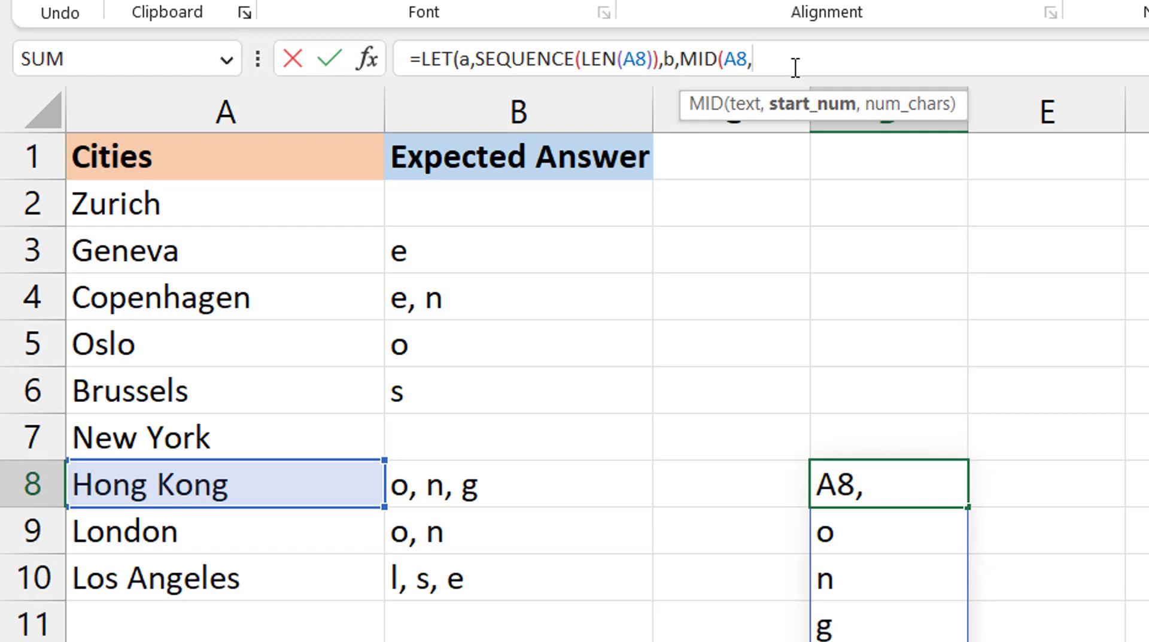
{"action": "type", "text": "a,1)"}
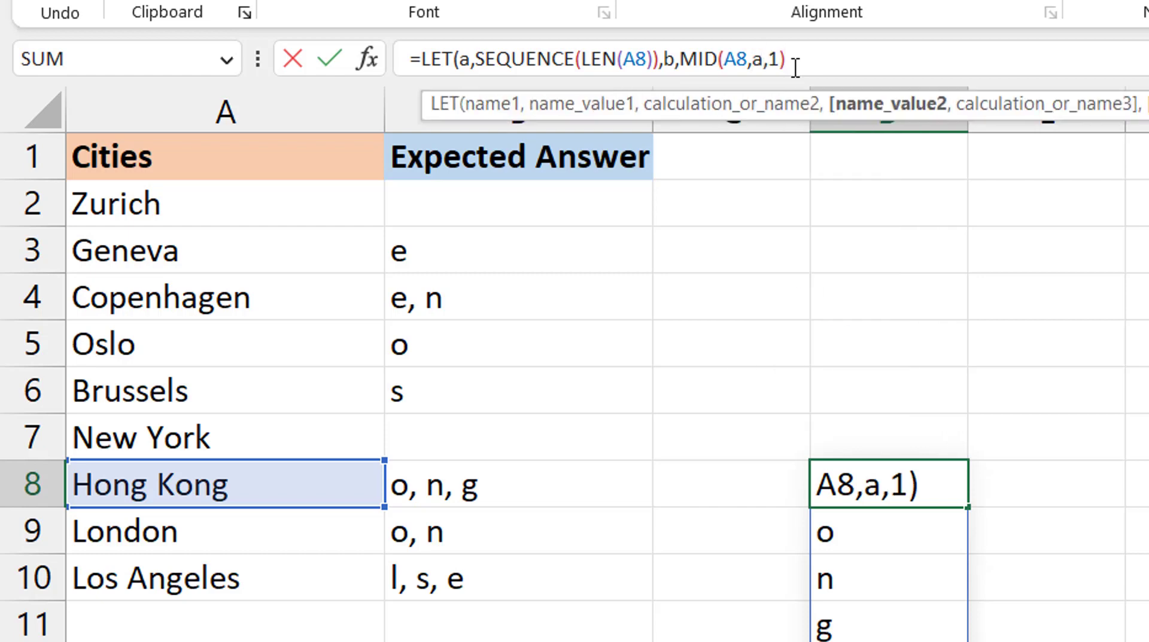
{"action": "type", "text": ","}
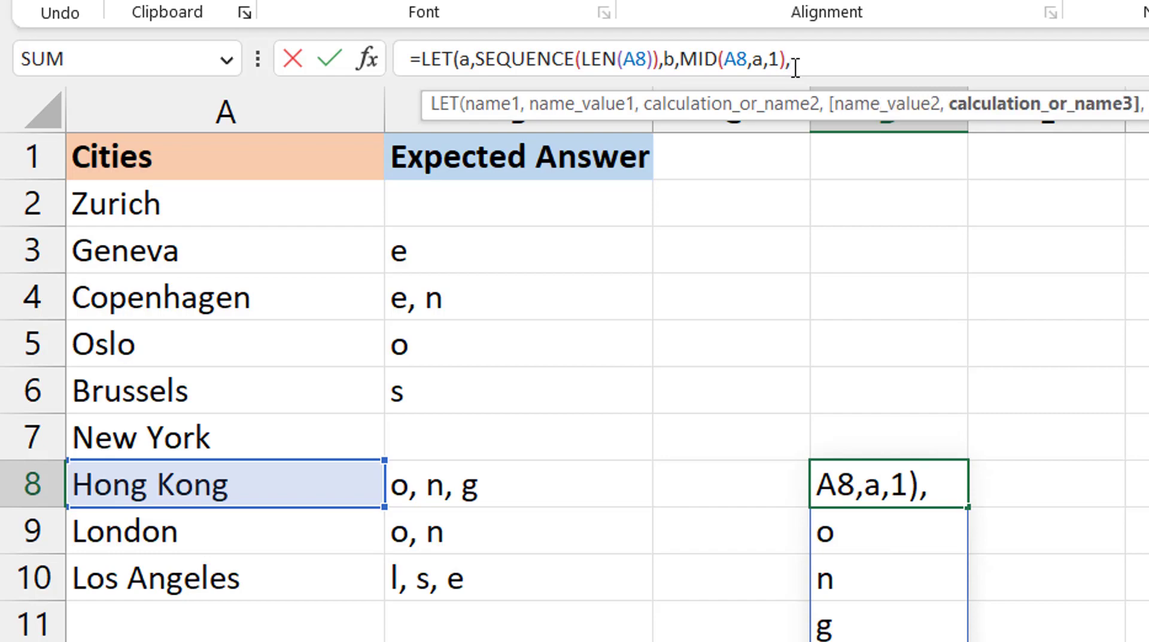
{"action": "type", "text": "b"}
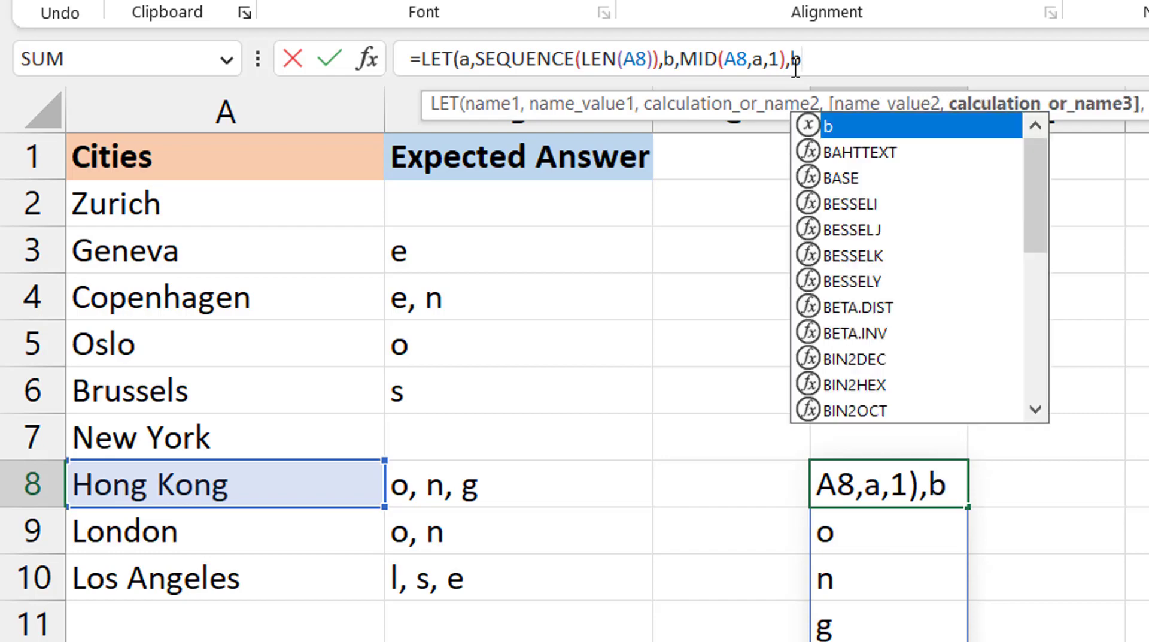
{"action": "type", "text": ")"}
{"action": "key", "text": "Return"}
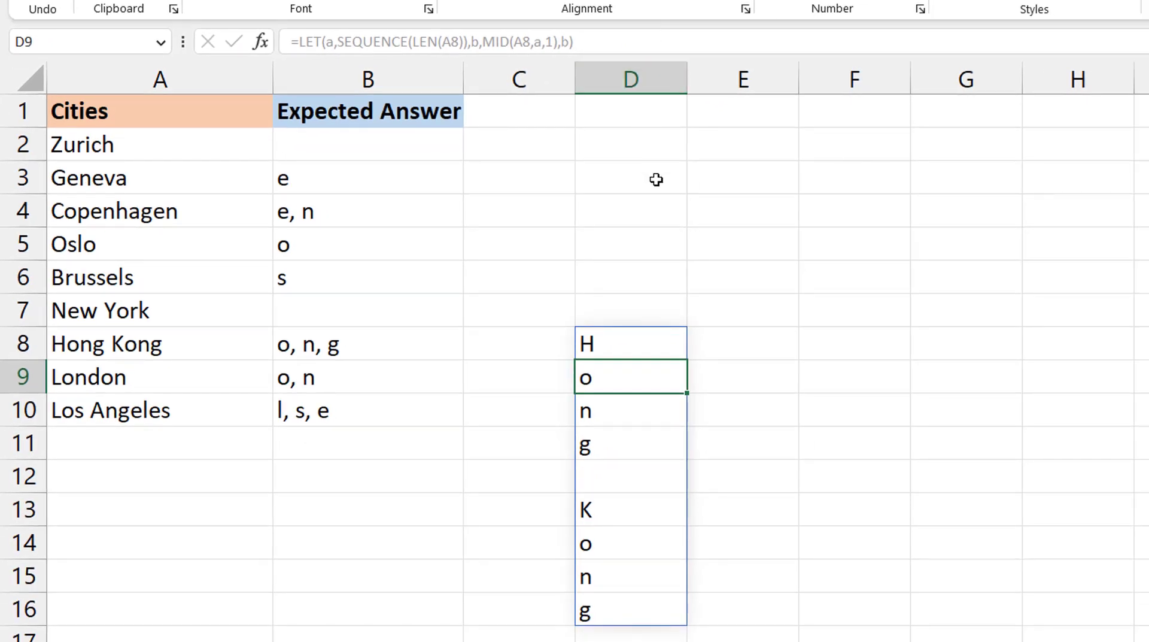
Step: Change the final calculation of the LET formula in D8 to XMATCH(b,b)
{"action": "key", "text": "Up"}
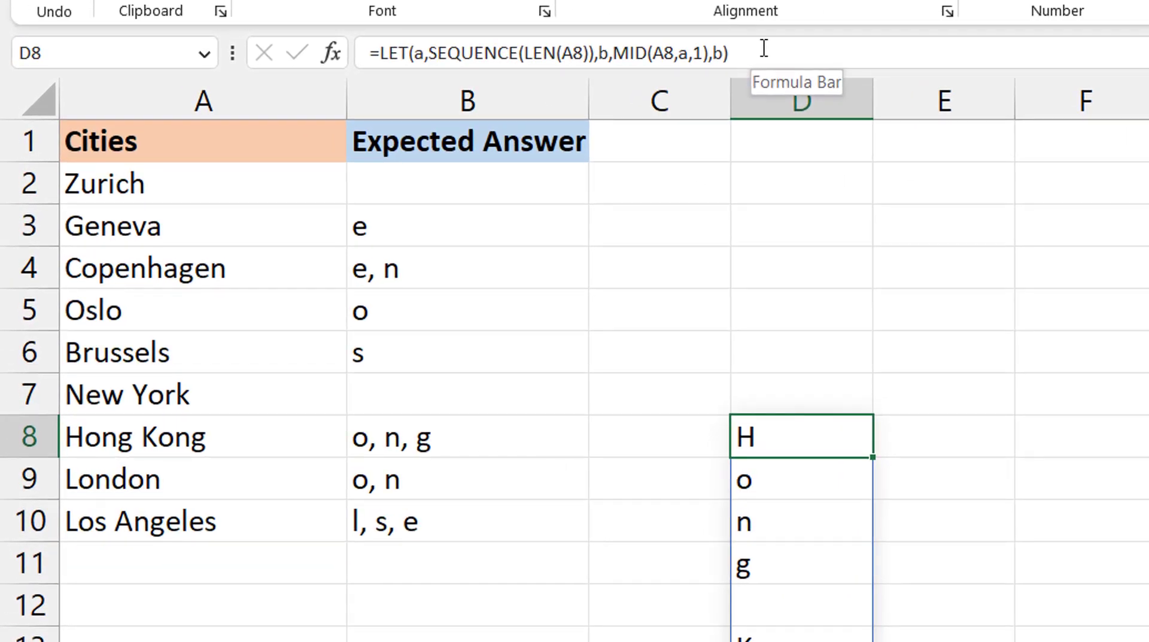
{"action": "left_click", "coordinate": [764, 48]}
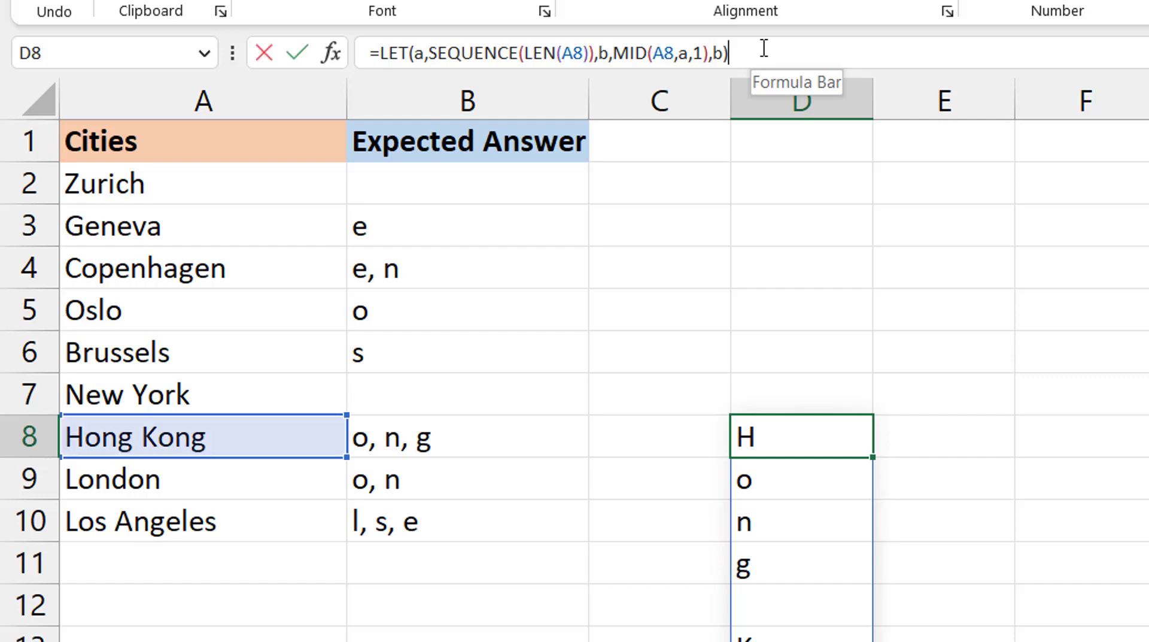
{"action": "key", "text": "BackSpace"}
{"action": "key", "text": "BackSpace"}
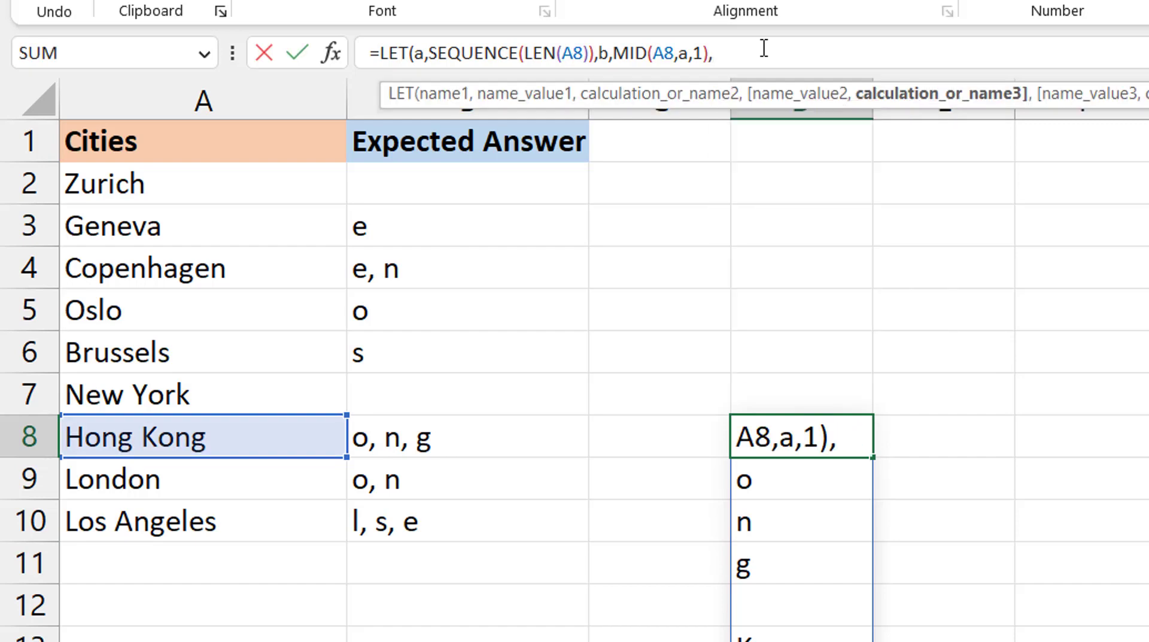
{"action": "type", "text": "xmat"}
{"action": "key", "text": "Tab"}
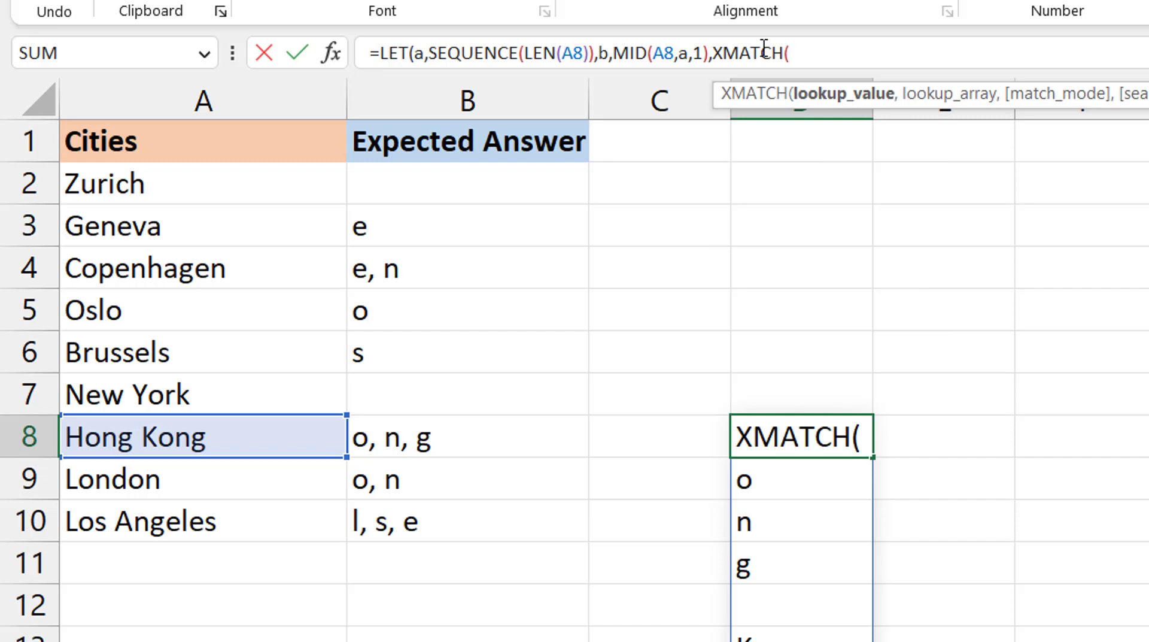
{"action": "type", "text": "b,b"}
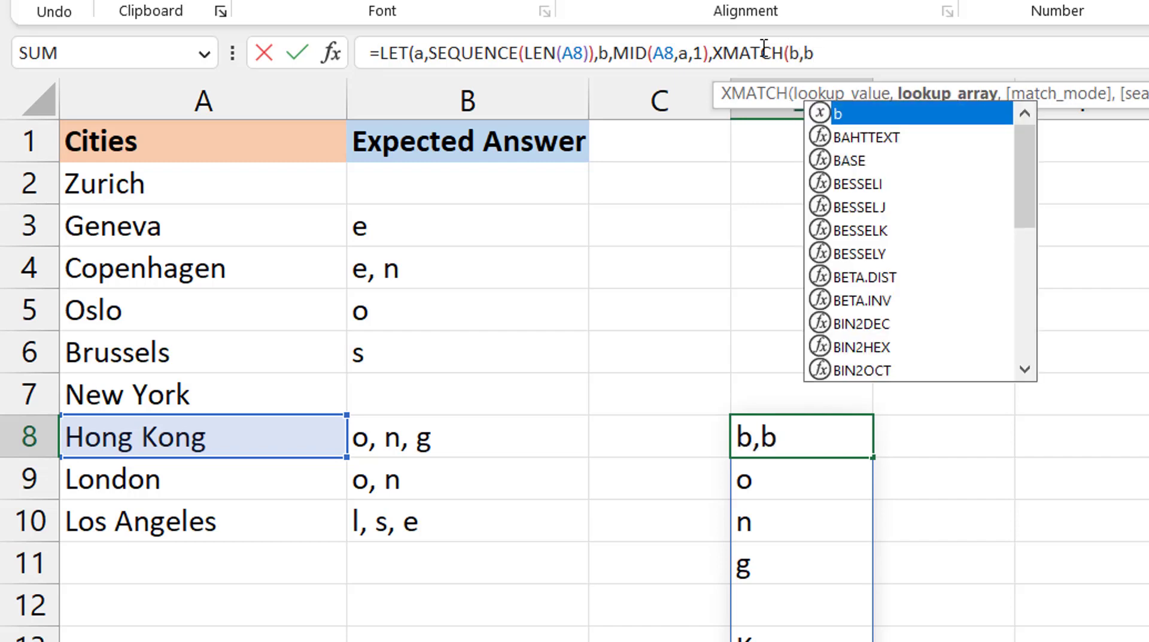
{"action": "type", "text": ")"}
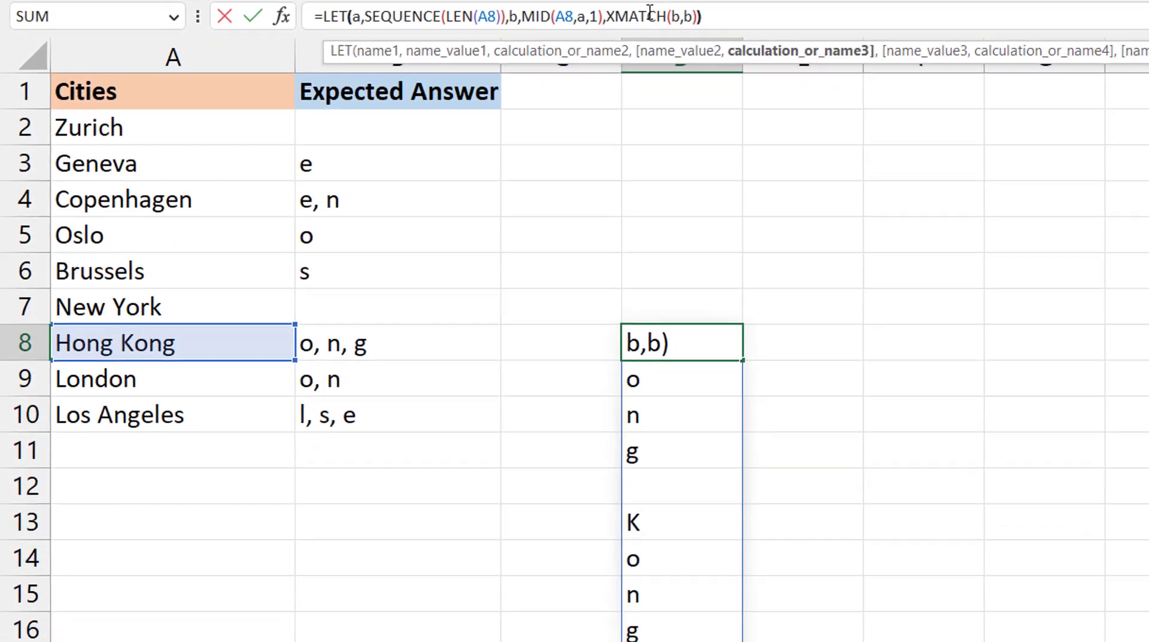
{"action": "type", "text": ")"}
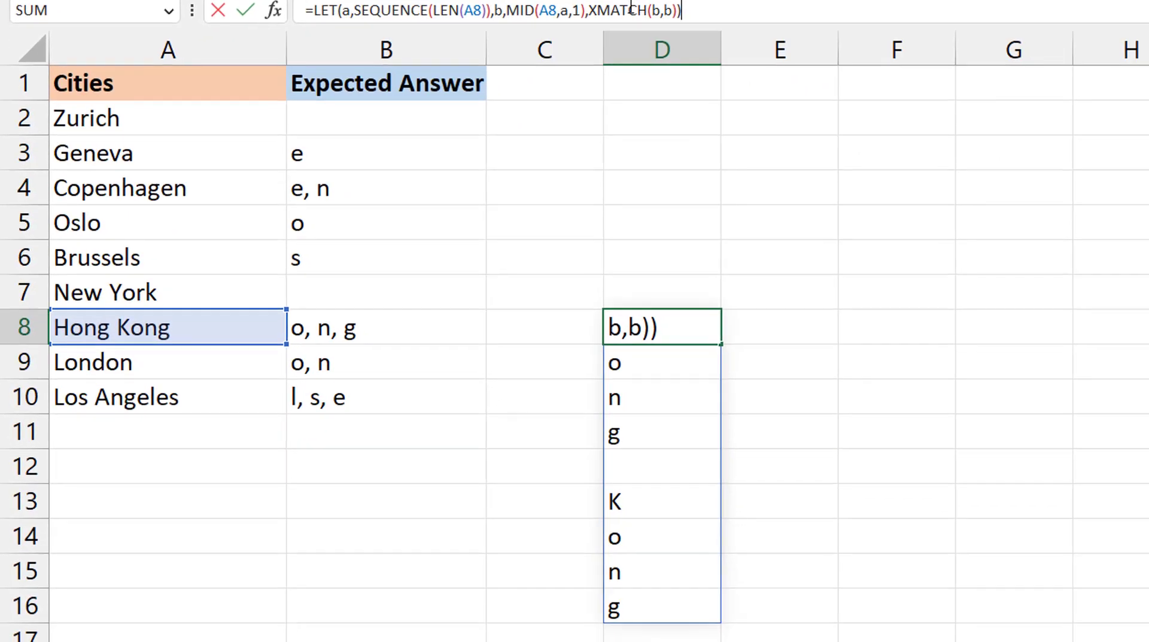
{"action": "key", "text": "Return"}
Step: Extend the final calculation in D8 to compare the match positions with a, as XMATCH(b,b)=a
{"action": "key", "text": "Up"}
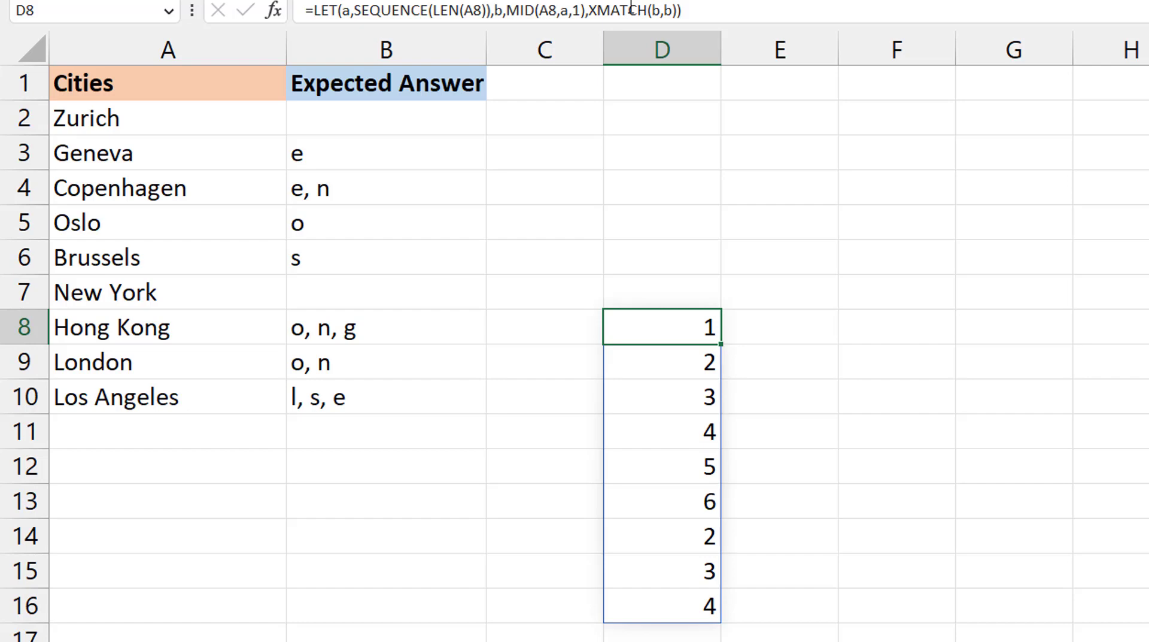
{"action": "left_click", "coordinate": [717, 11]}
{"action": "key", "text": "BackSpace"}
{"action": "type", "text": "="}
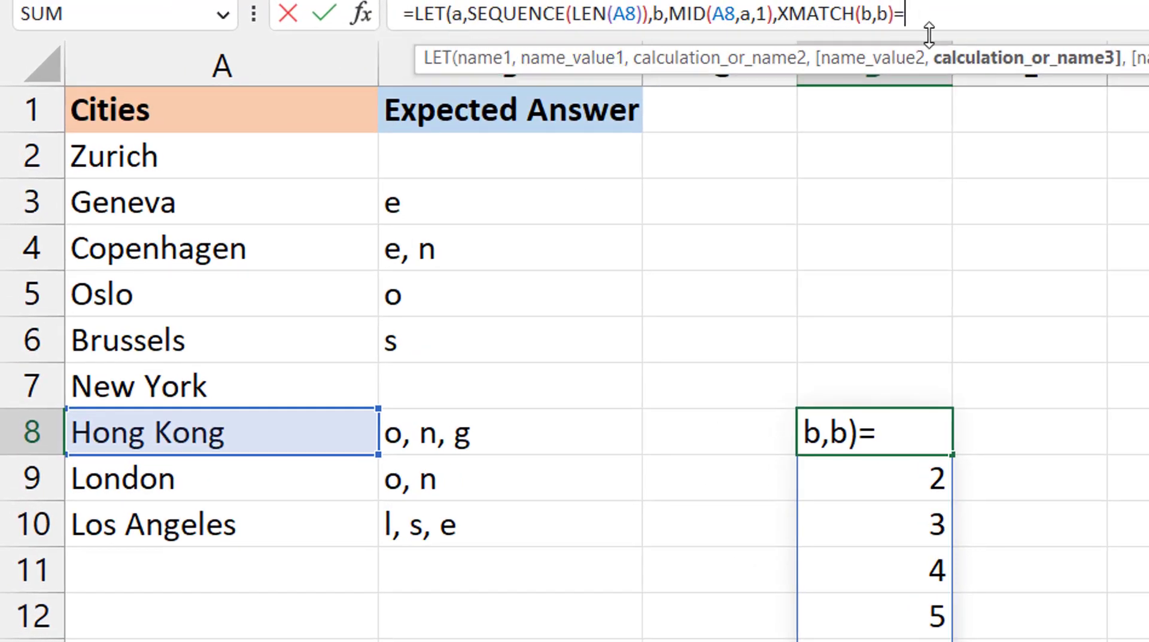
{"action": "type", "text": "a"}
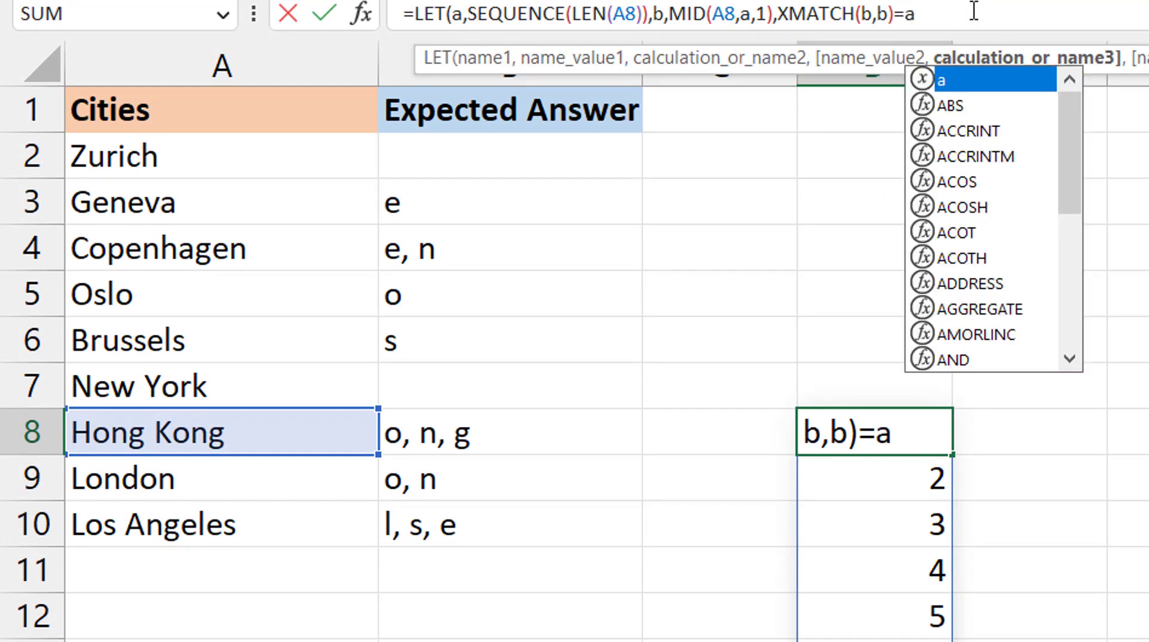
{"action": "type", "text": ")"}
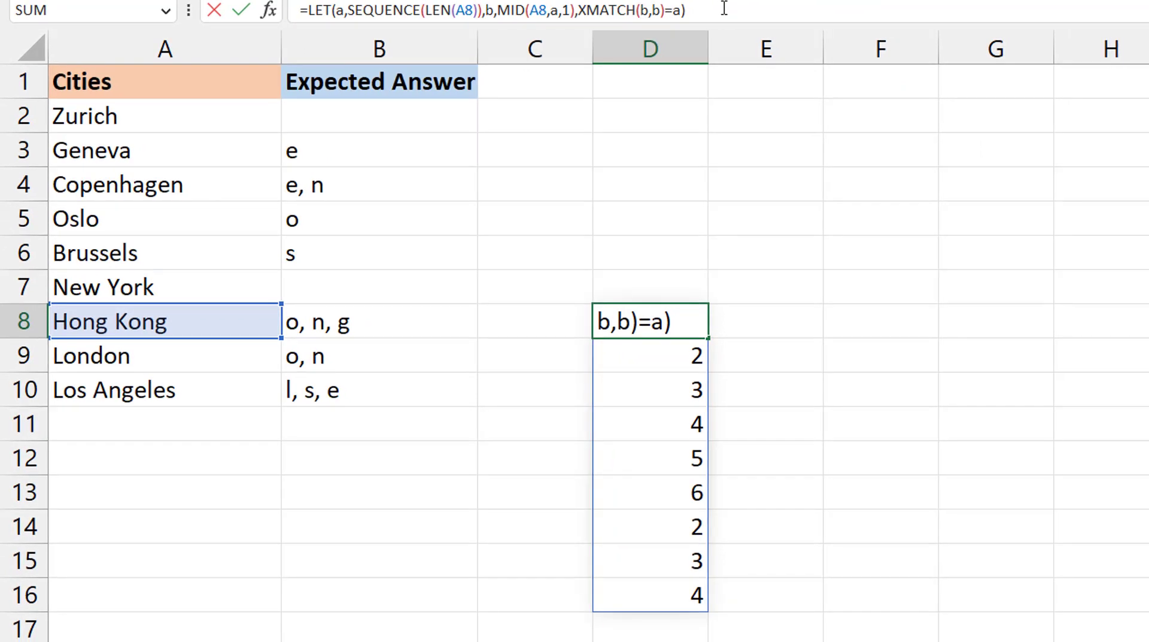
{"action": "key", "text": "Return"}
Step: Wrap the comparison in D8 in an IF that returns blank for first occurrences and the letter otherwise: IF(XMATCH(b,b)=a,"",b)
{"action": "key", "text": "Up"}
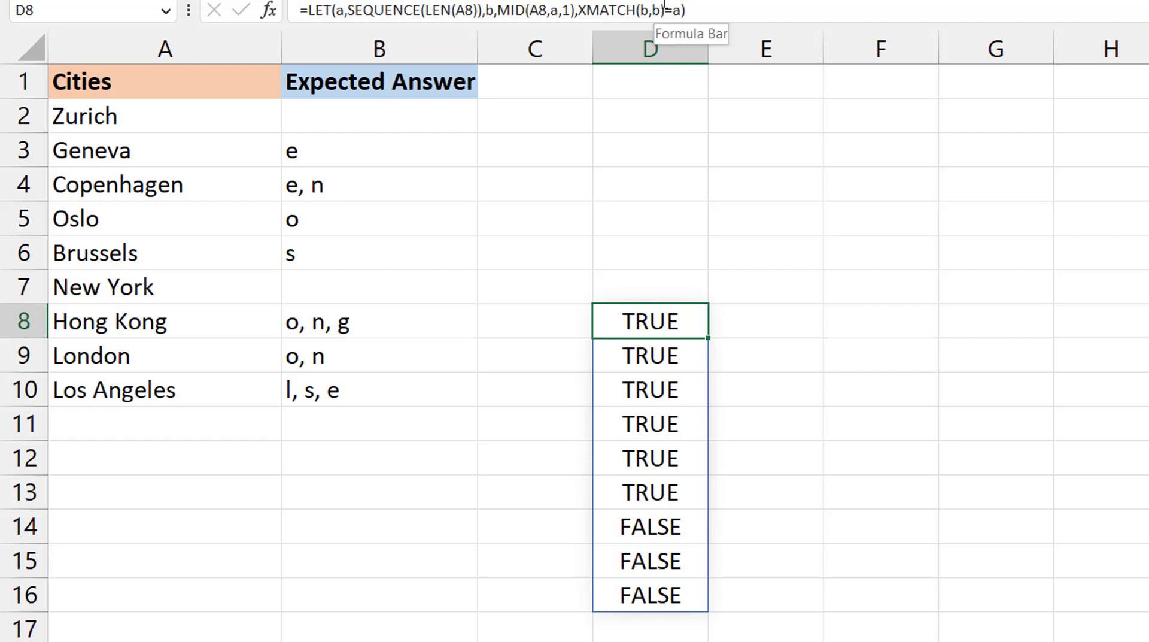
{"action": "left_click", "coordinate": [578, 15]}
{"action": "type", "text": "IF("}
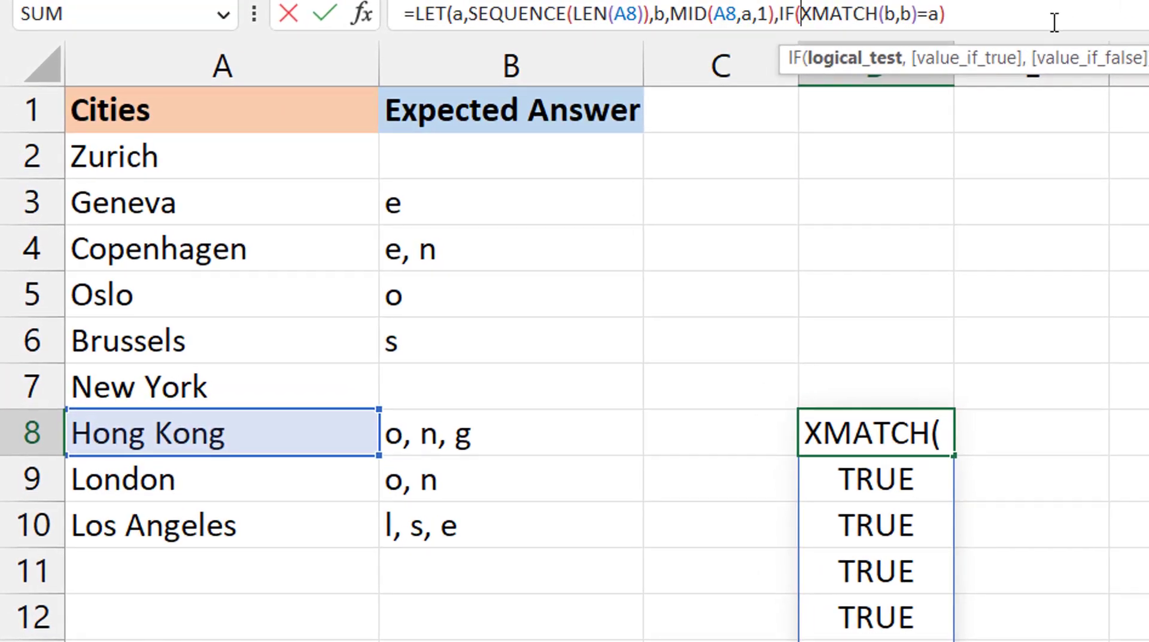
{"action": "key", "text": "End"}
{"action": "key", "text": "BackSpace"}
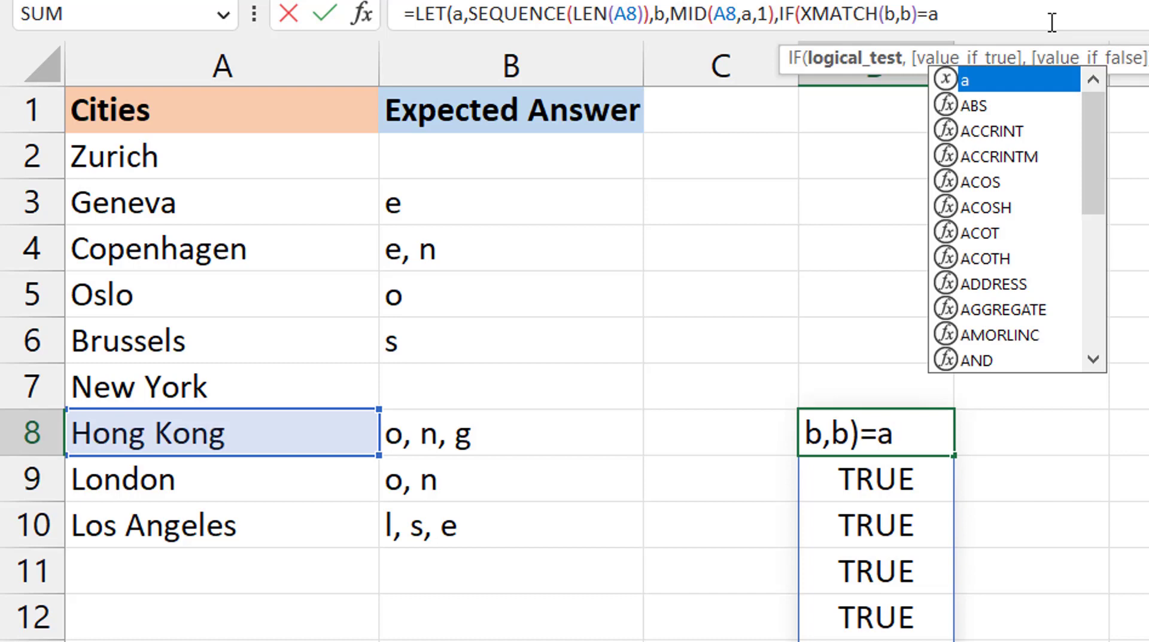
{"action": "type", "text": ","}
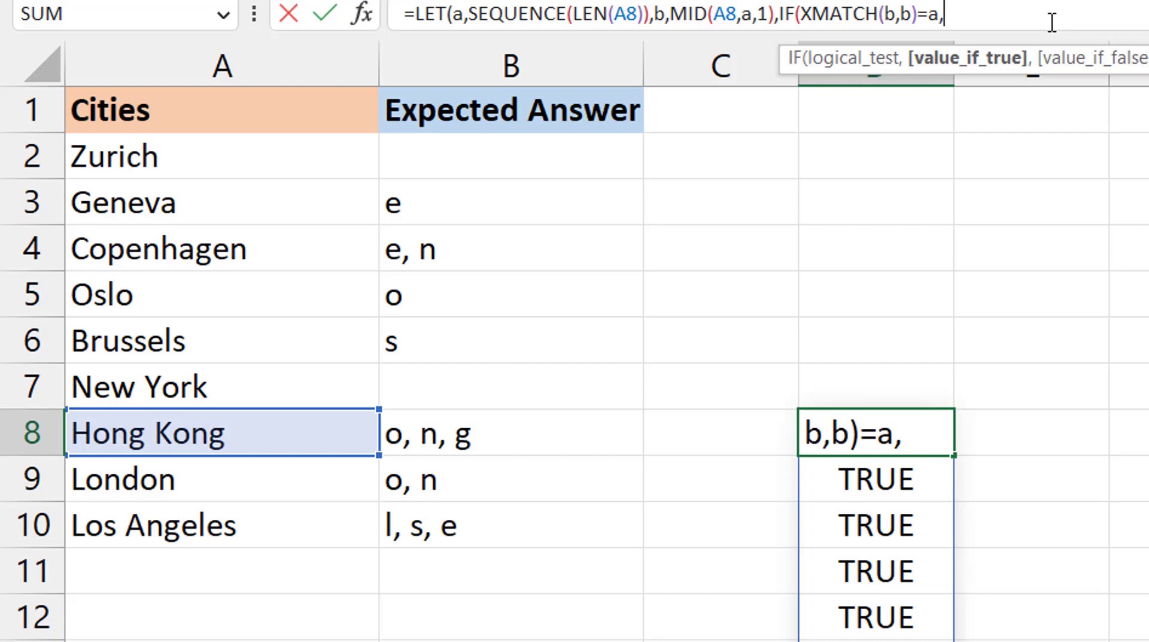
{"action": "type", "text": "\"\","}
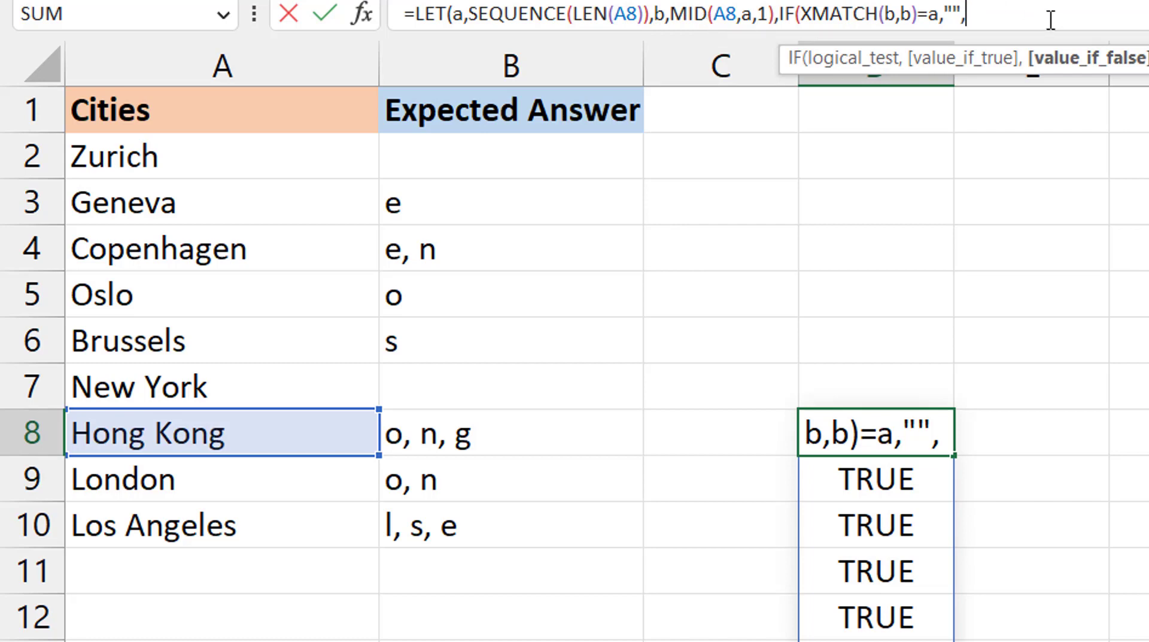
{"action": "type", "text": "b"}
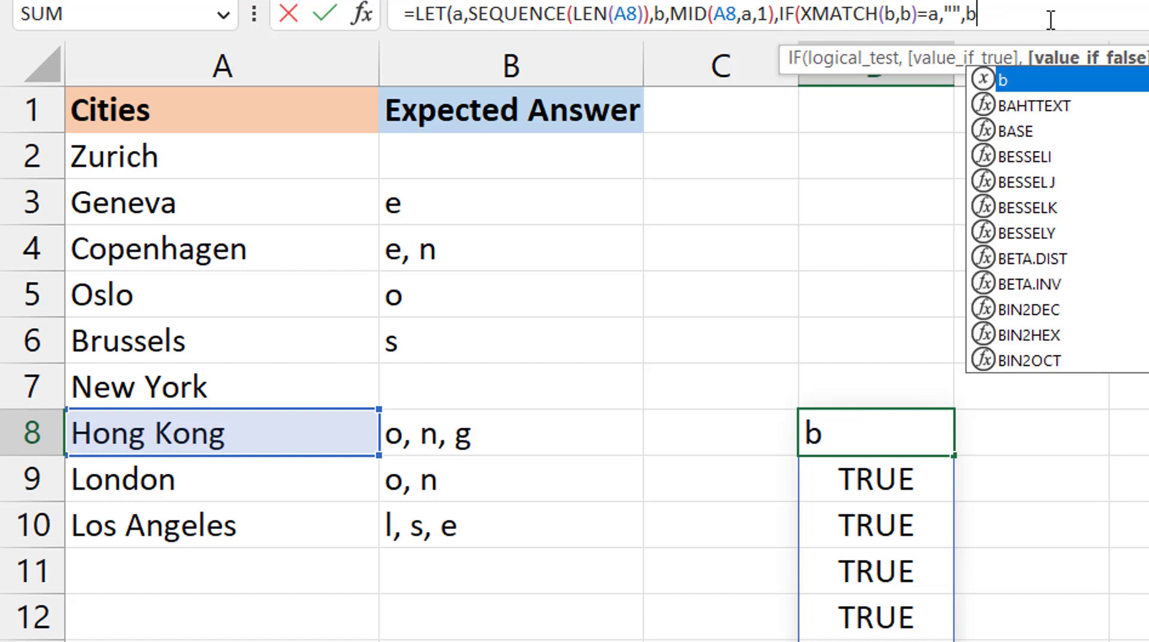
{"action": "type", "text": "))"}
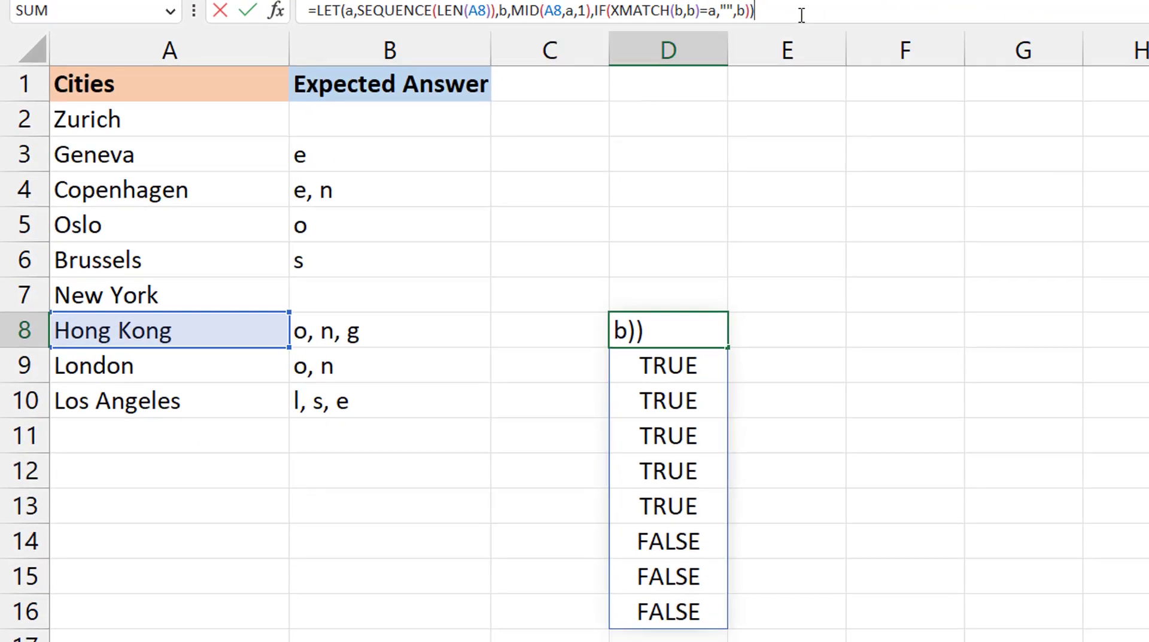
{"action": "key", "text": "Return"}
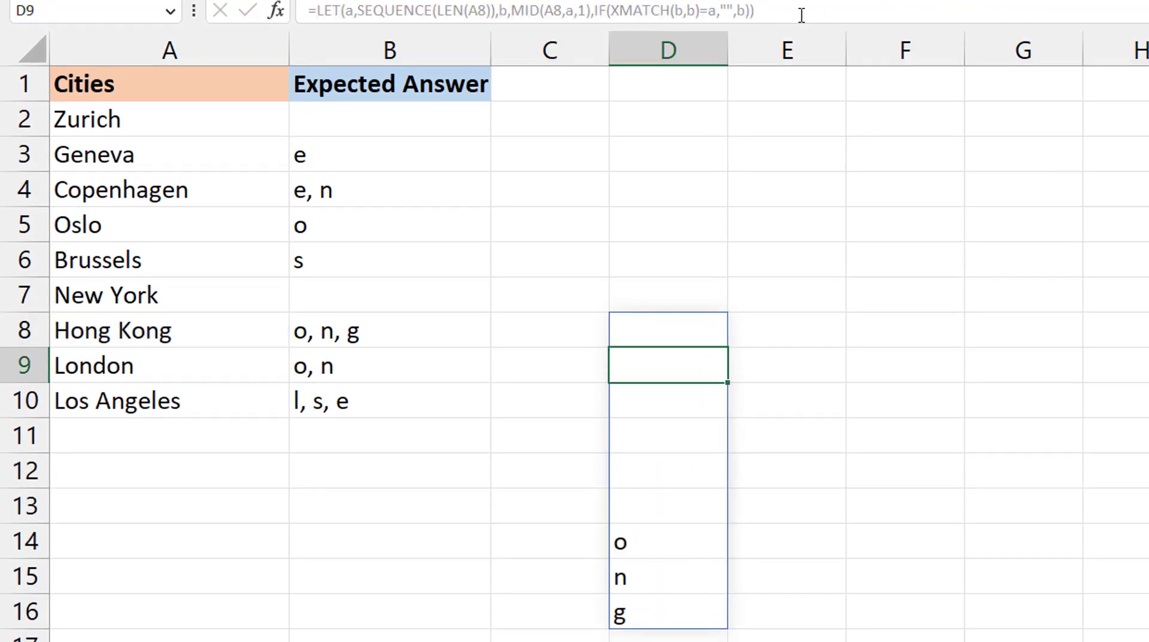
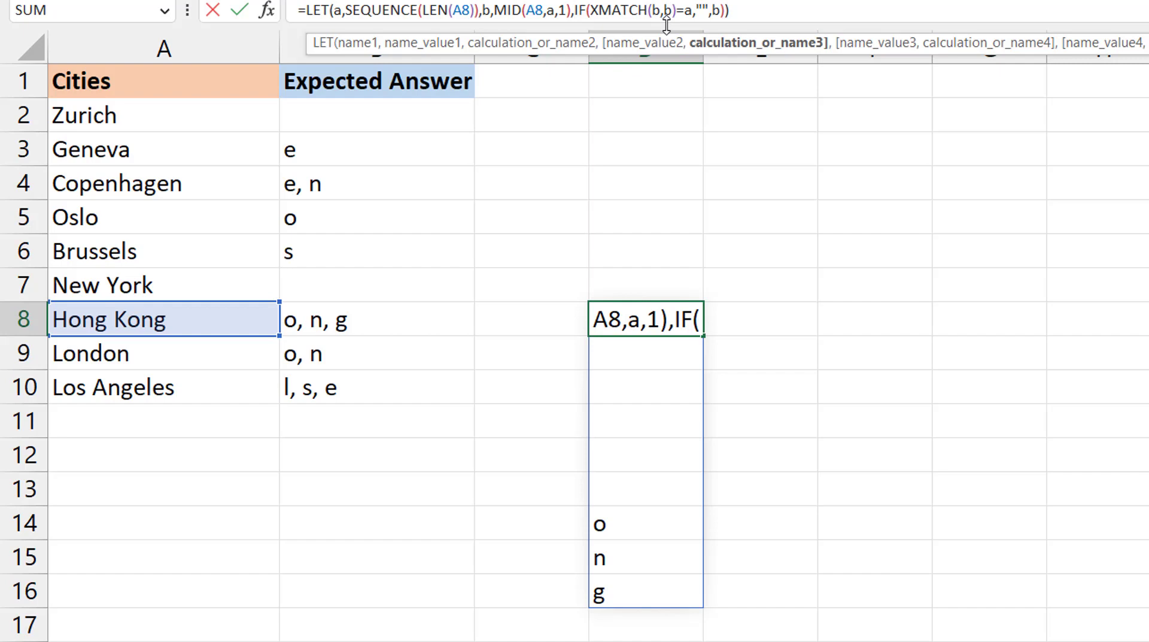
Step: Wrap the IF calculation in D8 in UNIQUE, as UNIQUE(IF(XMATCH(b,b)=a,"",b)), and enter the formula
{"action": "type", "text": "uniq"}
{"action": "key", "text": "Tab"}
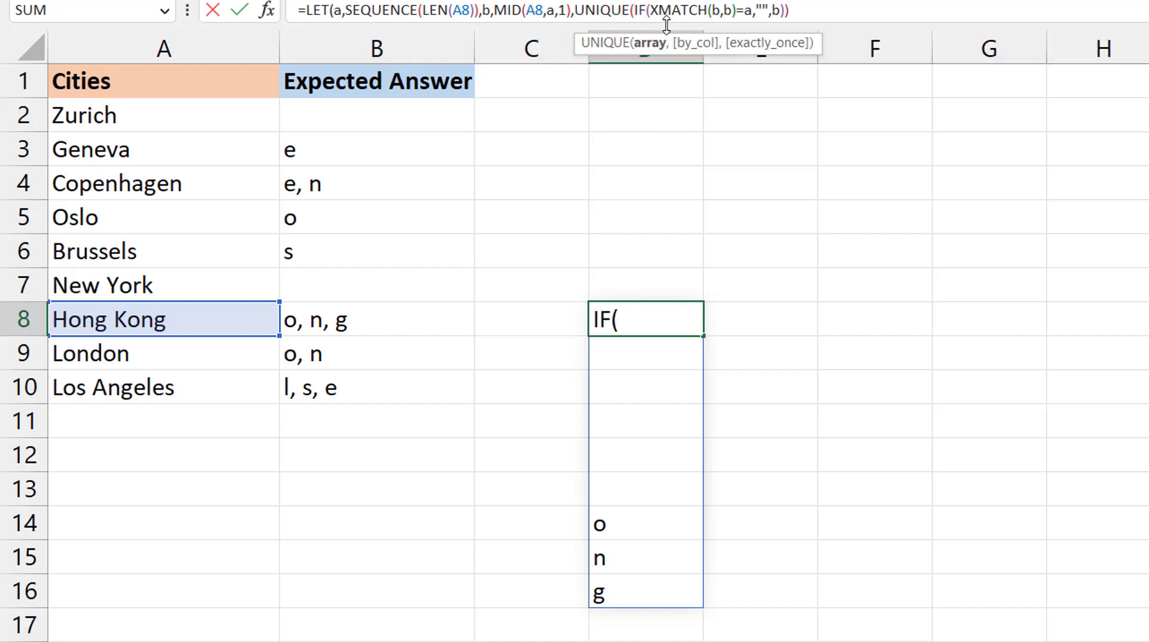
{"action": "left_click", "coordinate": [801, 13]}
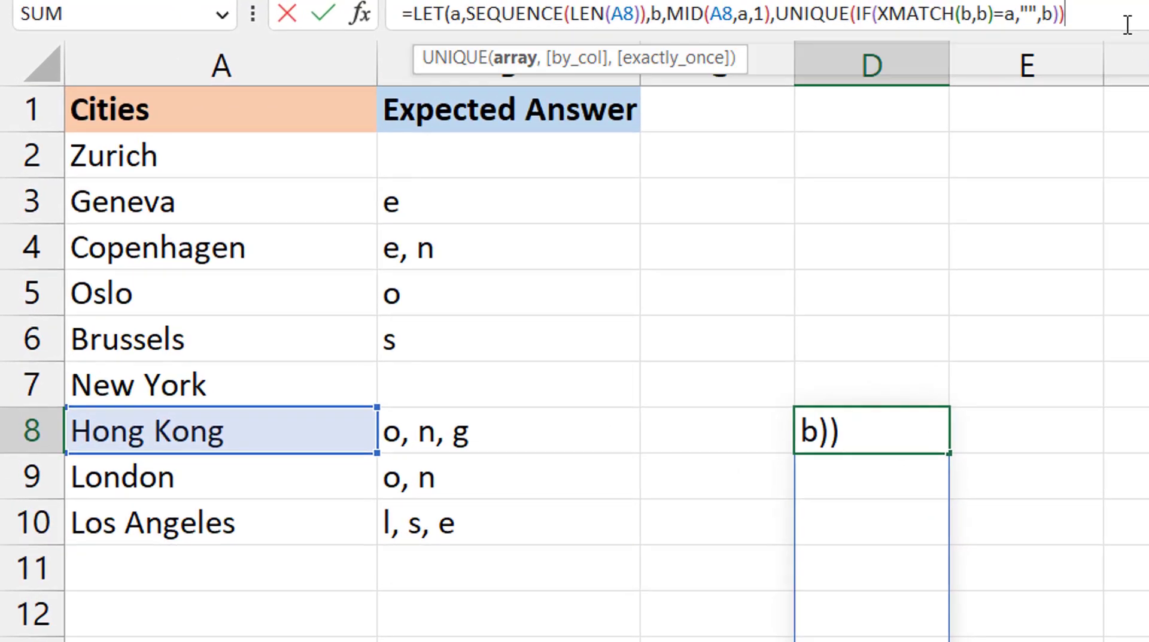
{"action": "type", "text": ")"}
{"action": "key", "text": "Return"}
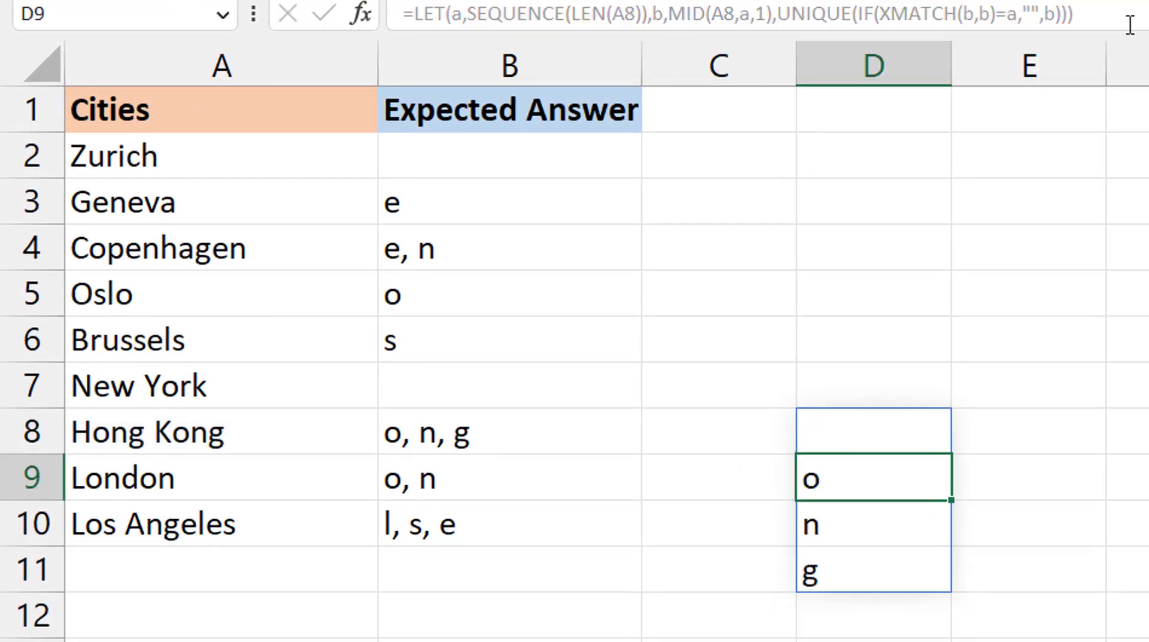
Step: Wrap the UNIQUE calculation in D8 in TEXTJOIN with ", " as delimiter and 1 for ignoring empty cells, and enter the formula
{"action": "key", "text": "Up"}
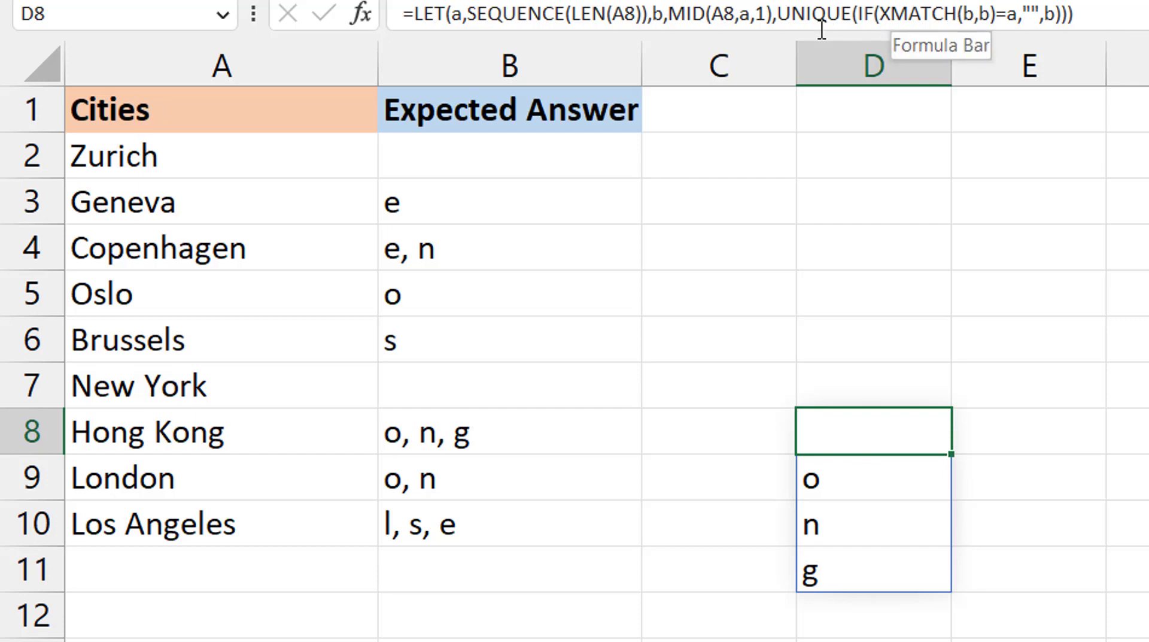
{"action": "left_click", "coordinate": [784, 24]}
{"action": "type", "text": "text"}
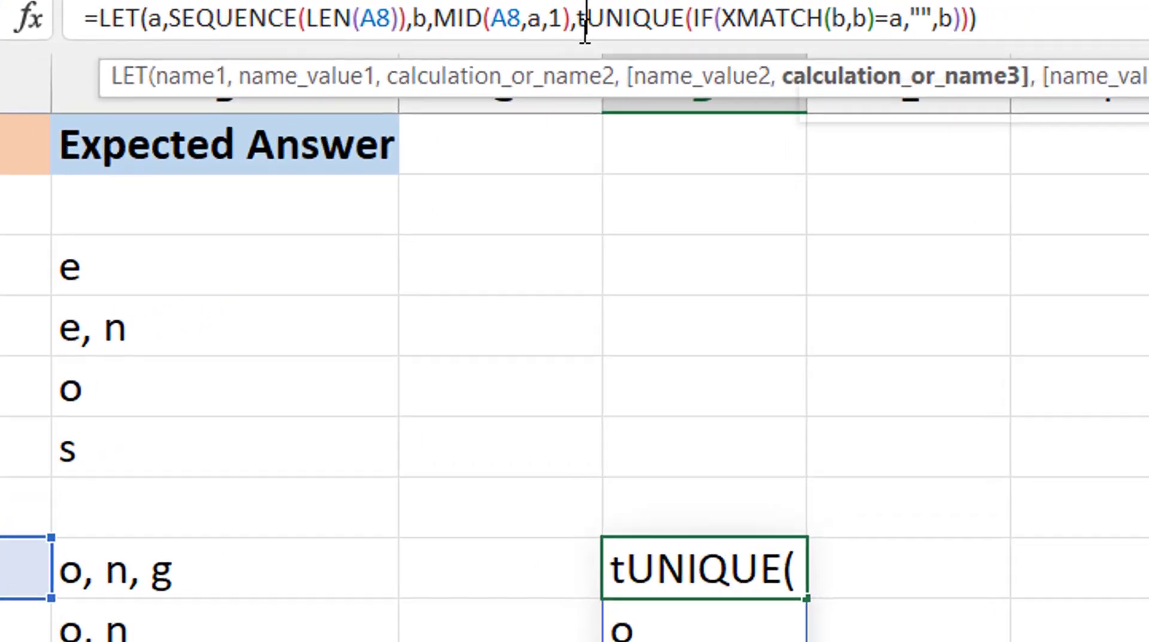
{"action": "type", "text": "joi"}
{"action": "key", "text": "Tab"}
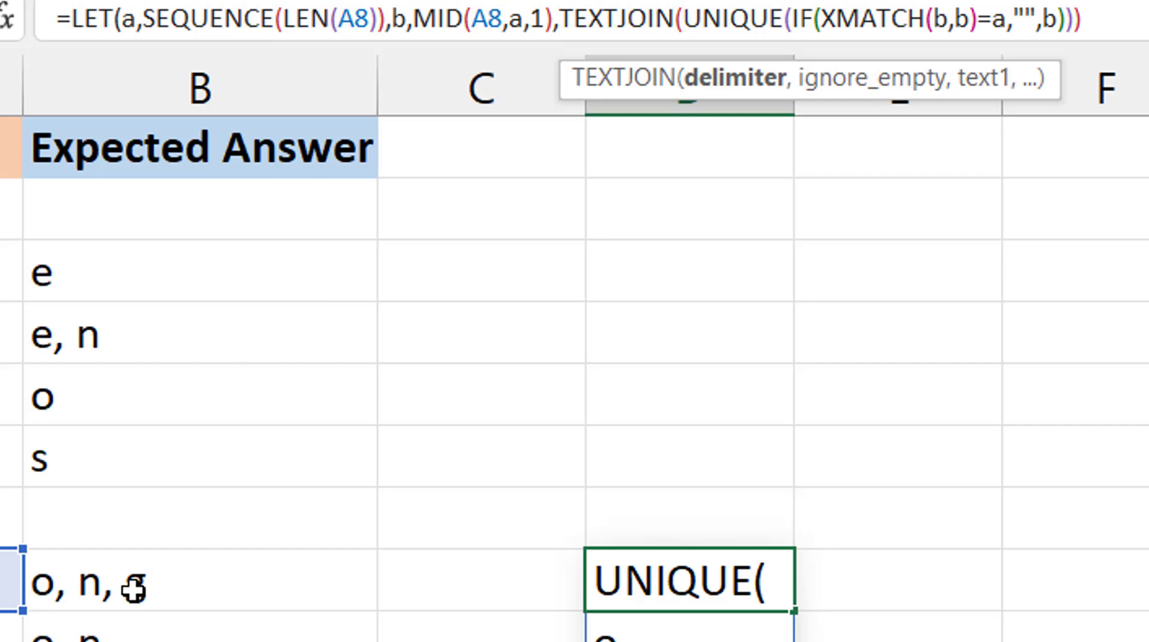
{"action": "type", "text": "\","}
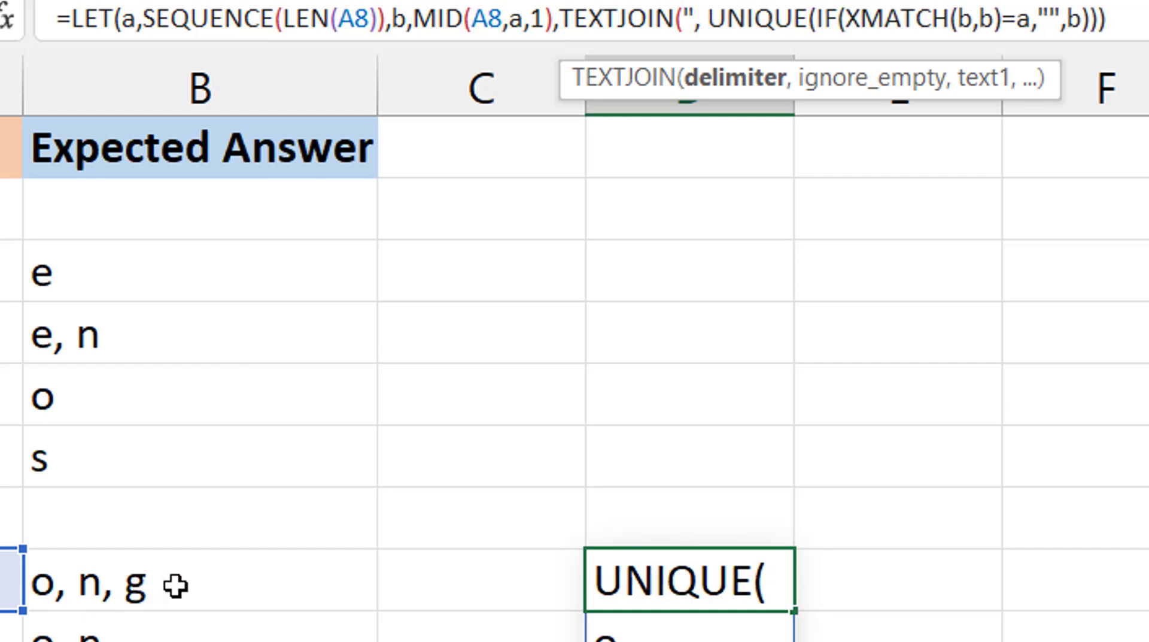
{"action": "type", "text": " \","}
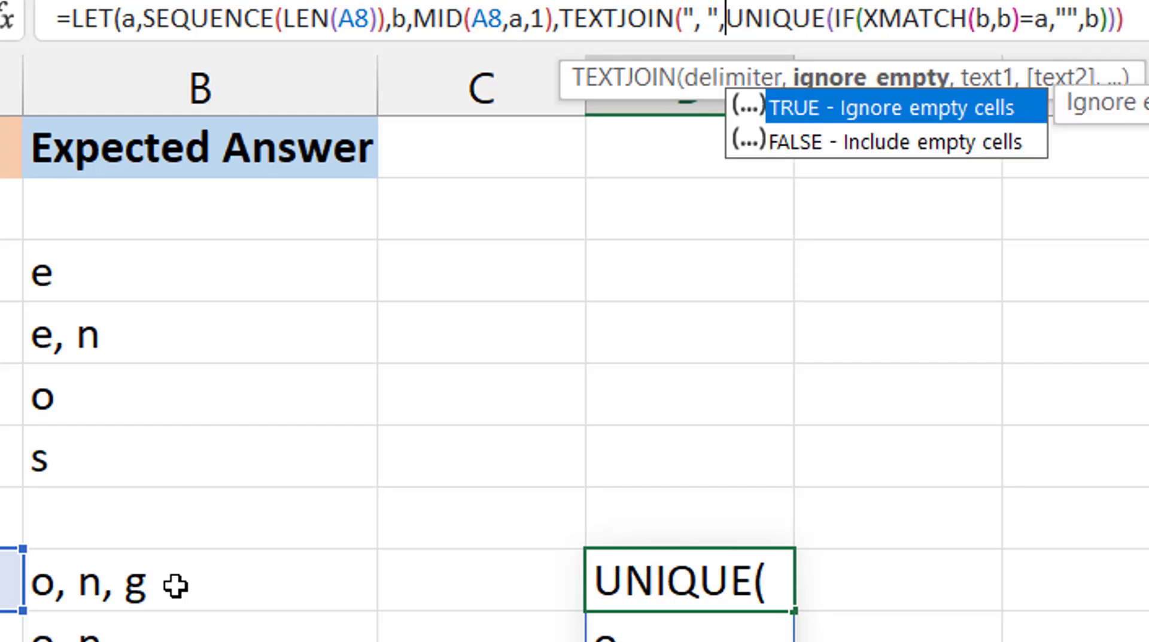
{"action": "type", "text": "1,"}
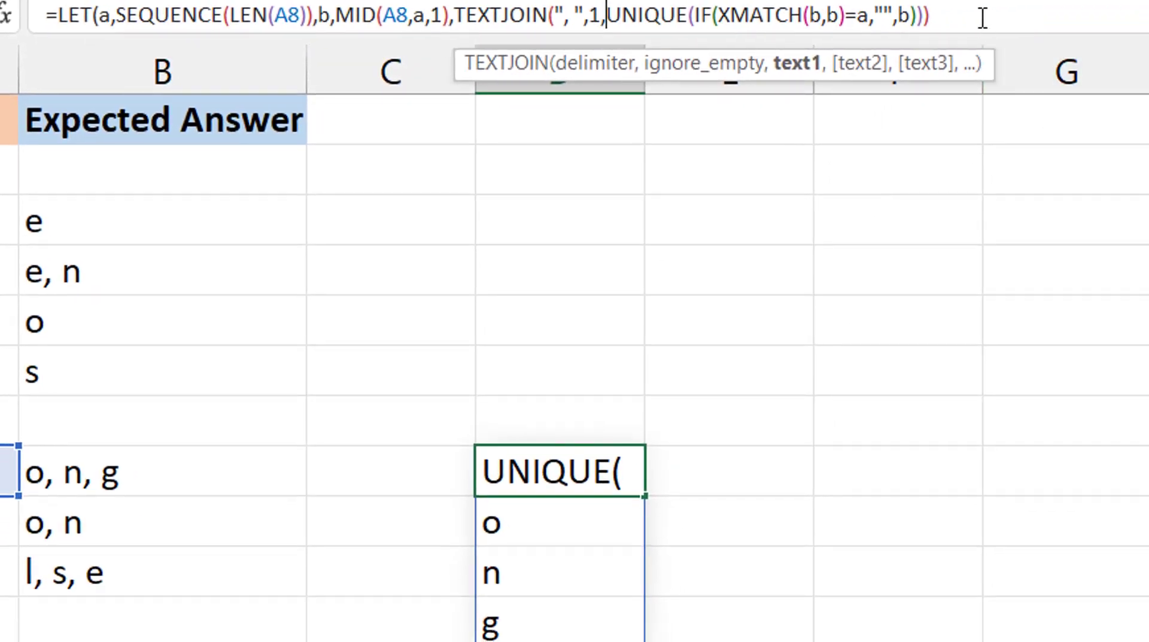
{"action": "left_click", "coordinate": [974, 22]}
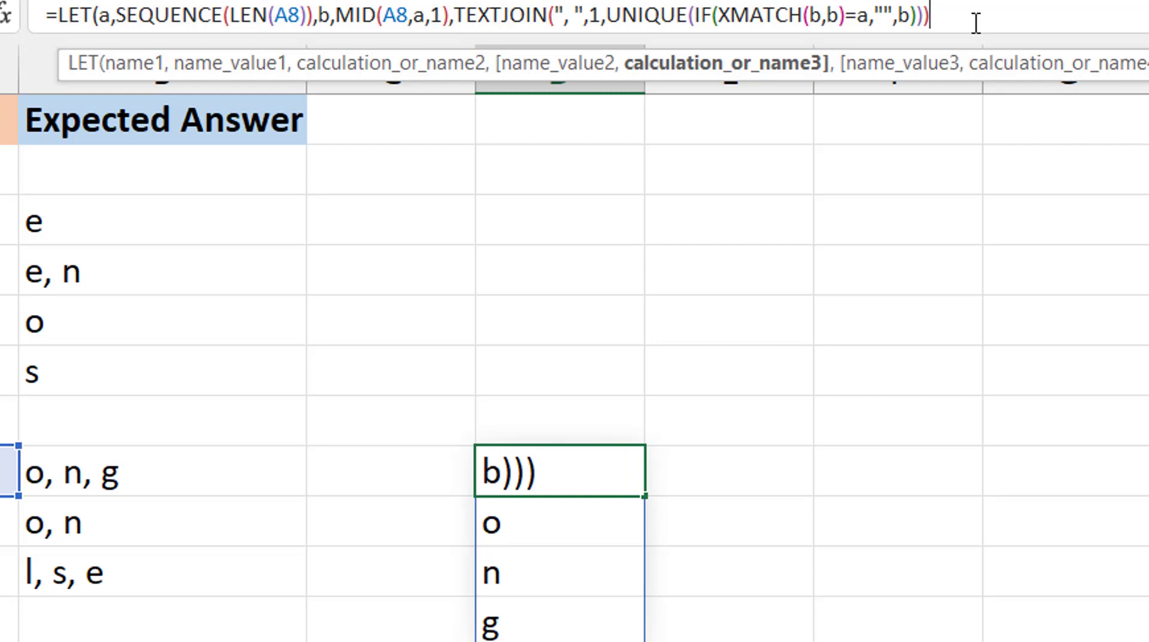
{"action": "type", "text": ")"}
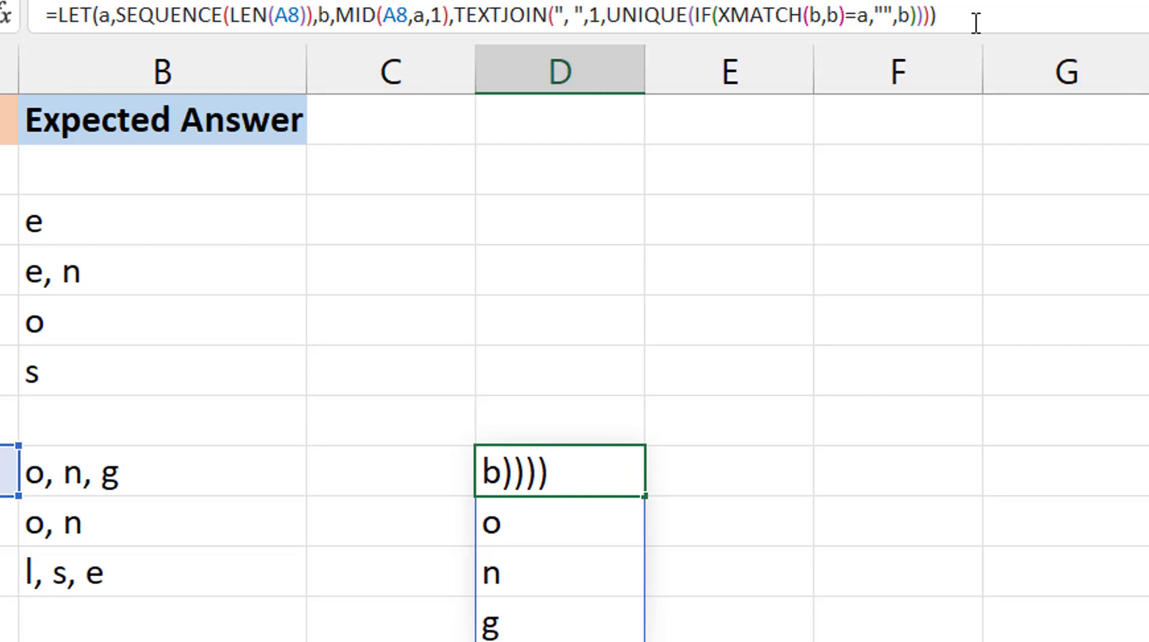
{"action": "key", "text": "Return"}
Step: Copy the D8 formula down to D9:D10
{"action": "key", "text": "Up"}
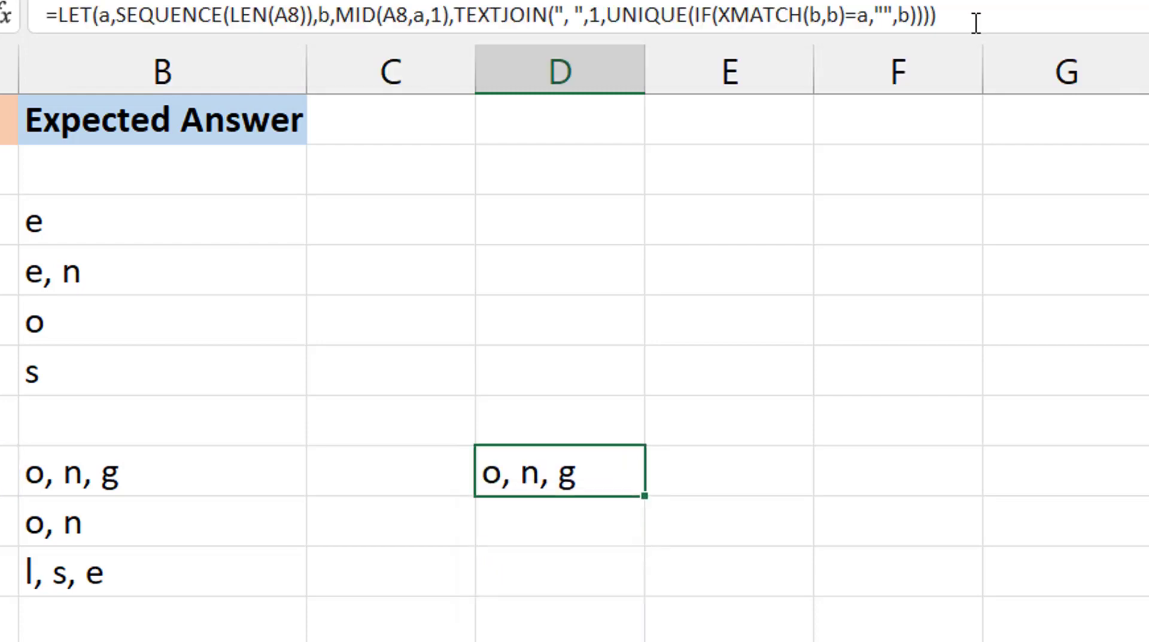
{"action": "key", "text": "ctrl+c"}
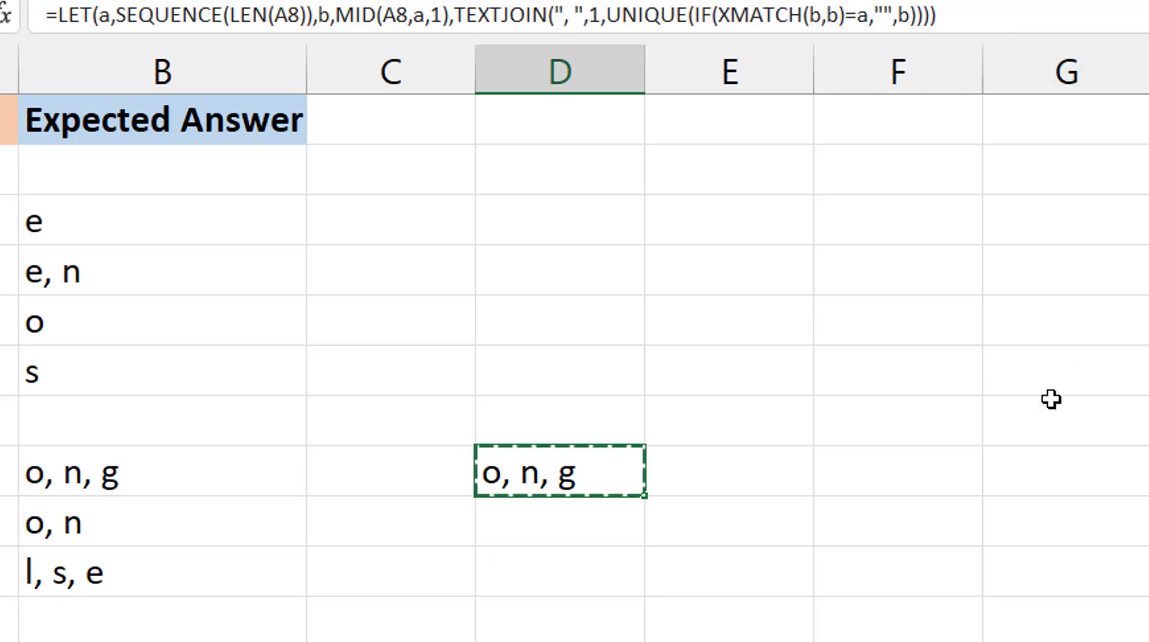
{"action": "key", "text": "Down"}
{"action": "key", "text": "shift+Down"}
{"action": "key", "text": "ctrl+v"}
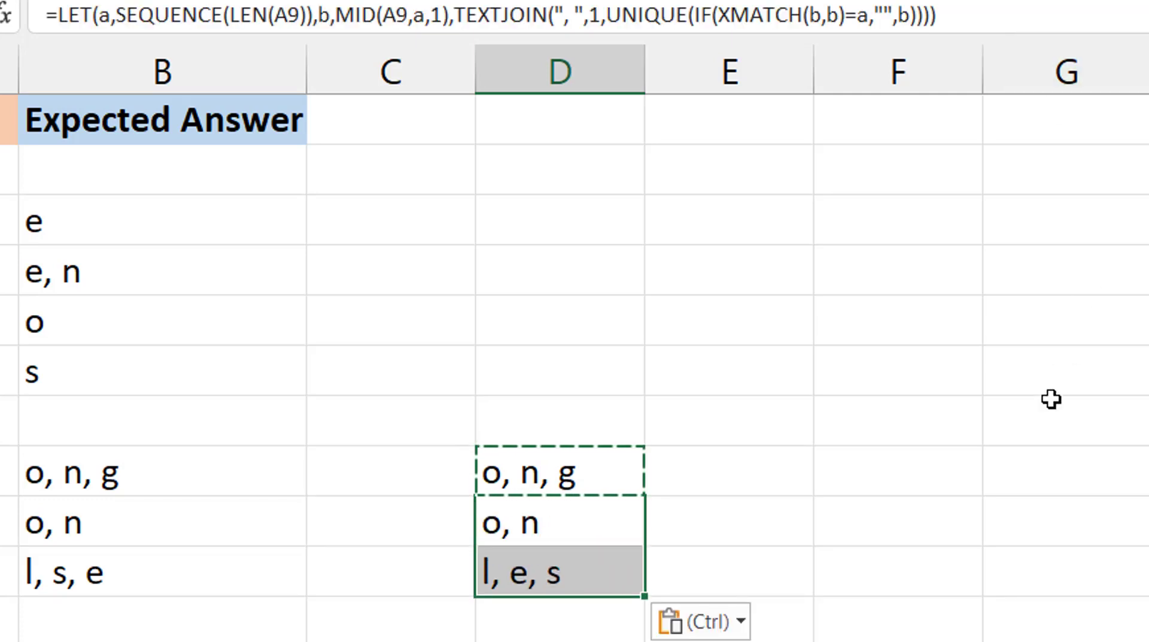
{"action": "key", "text": "Escape"}
Step: Copy the D8 formula up to D2:D7
{"action": "key", "text": "Up"}
{"action": "key", "text": "ctrl+c"}
{"action": "key", "text": "Up"}
{"action": "key", "text": "ctrl+shift+Up"}
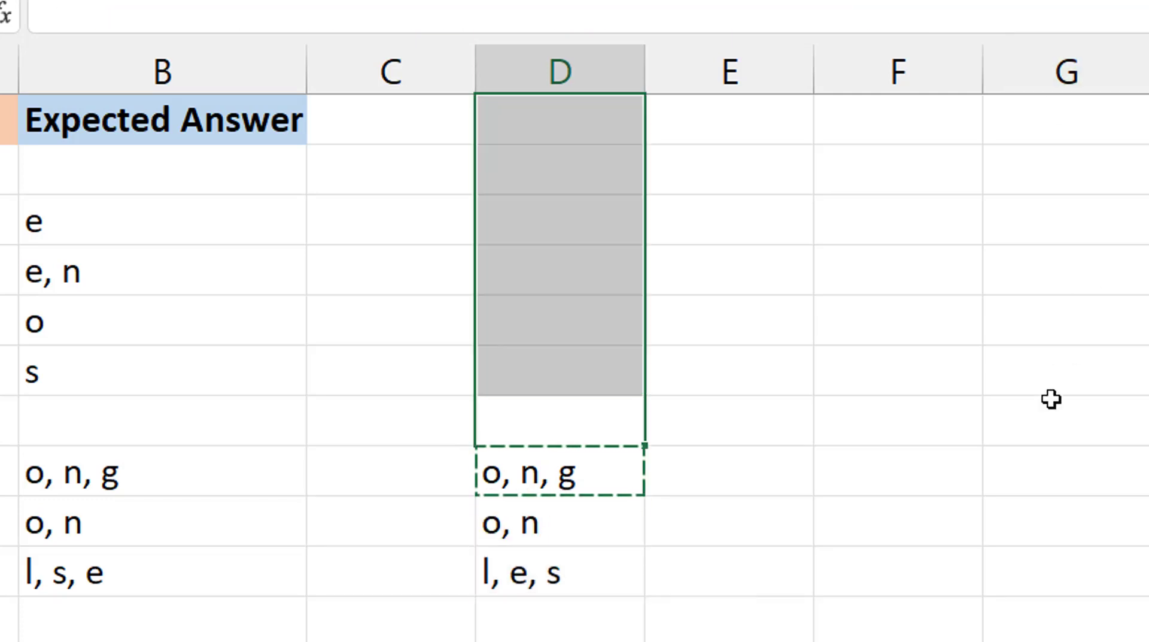
{"action": "key", "text": "shift+Down"}
{"action": "key", "text": "ctrl+v"}
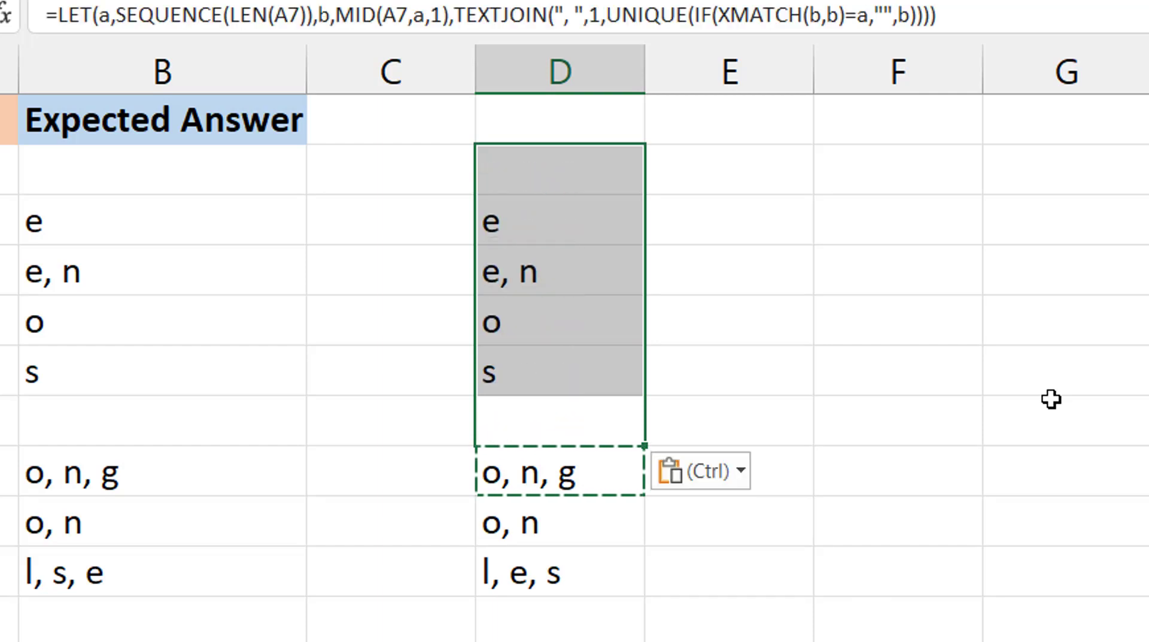
{"action": "key", "text": "Escape"}
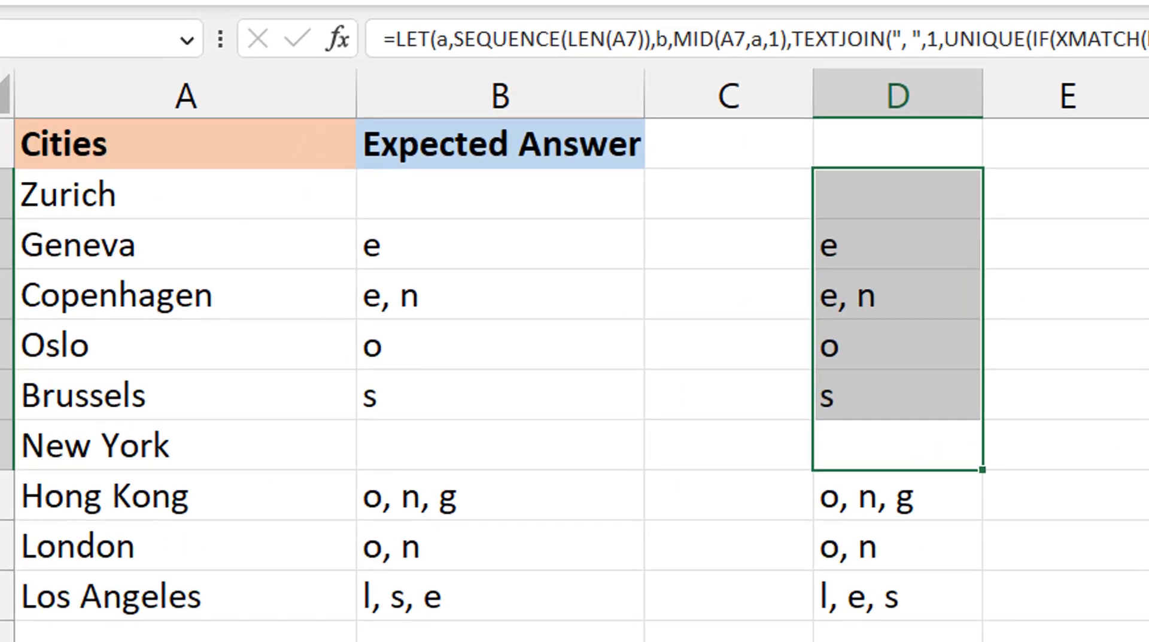
Step: In D2, insert MAP in front of the LET function with A2:A10 as its array
{"action": "key", "text": "Down"}
{"action": "key", "text": "Up"}
{"action": "key", "text": "Up"}
{"action": "key", "text": "Up"}
{"action": "key", "text": "Up"}
{"action": "key", "text": "Up"}
{"action": "key", "text": "Up"}
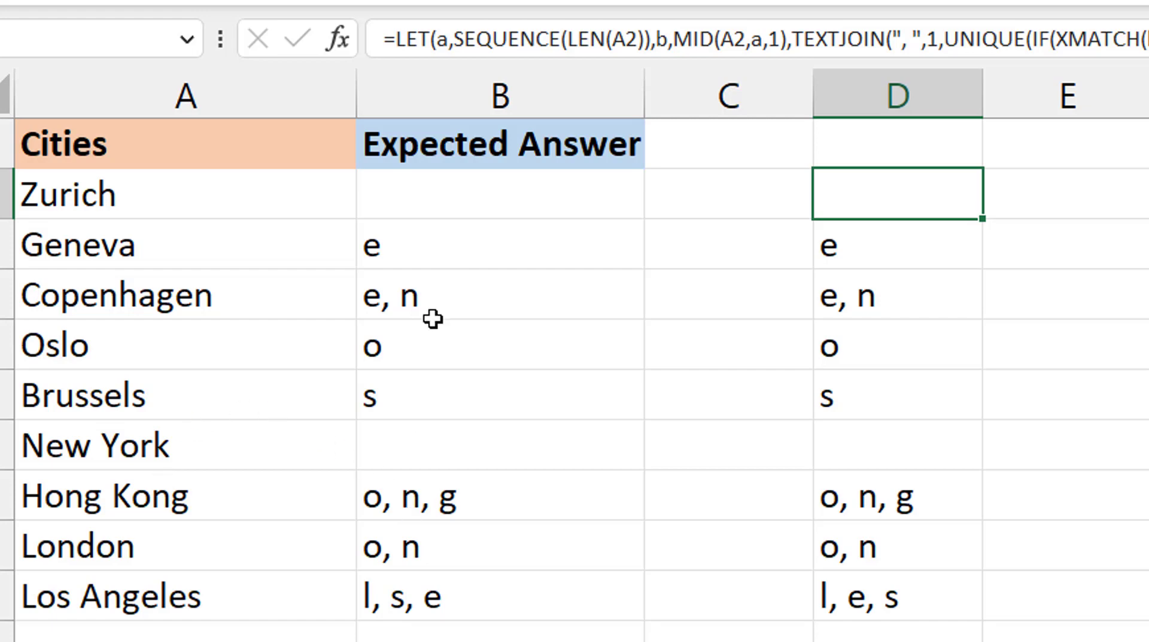
{"action": "left_click", "coordinate": [398, 38]}
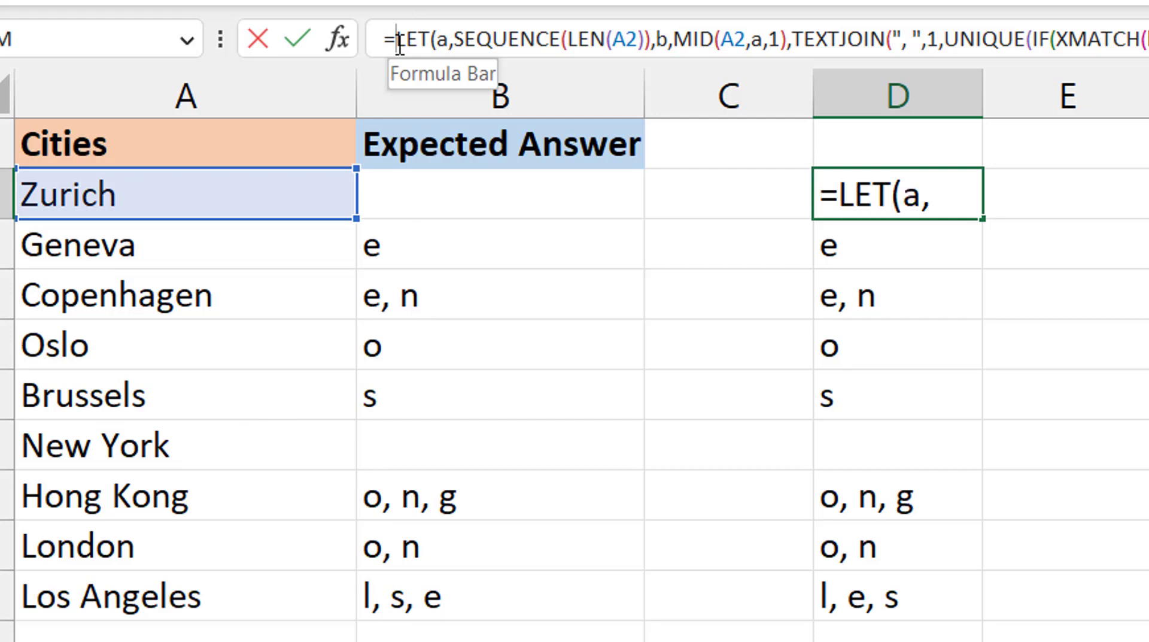
{"action": "type", "text": "map"}
{"action": "key", "text": "Tab"}
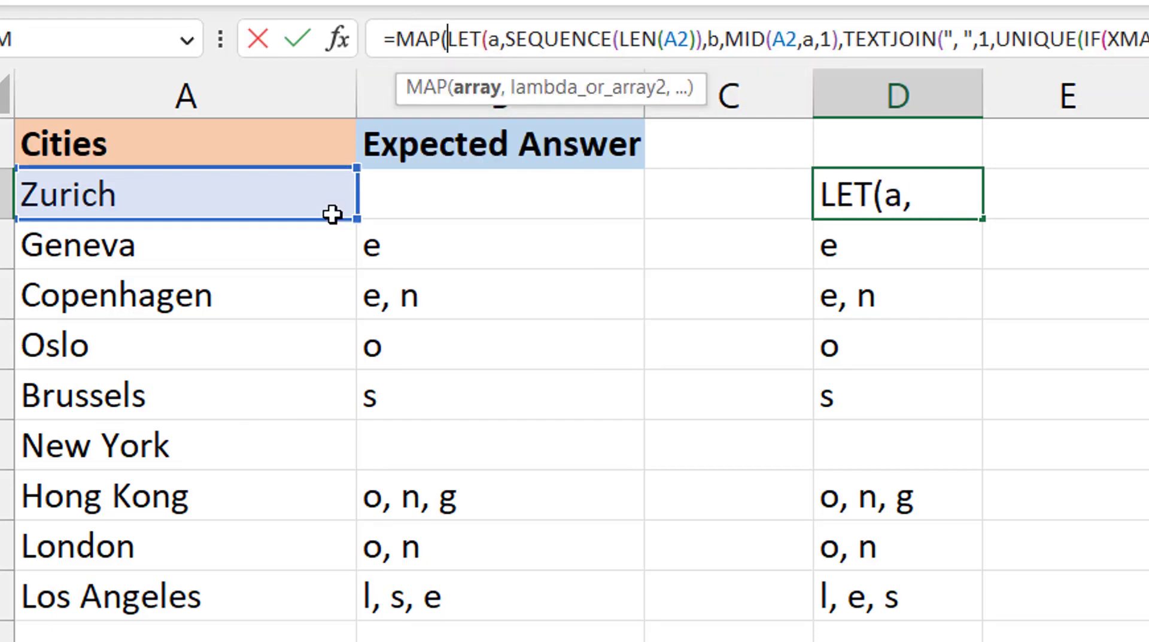
{"action": "left_click", "coordinate": [279, 202]}
{"action": "key", "text": "ctrl+shift+Down"}
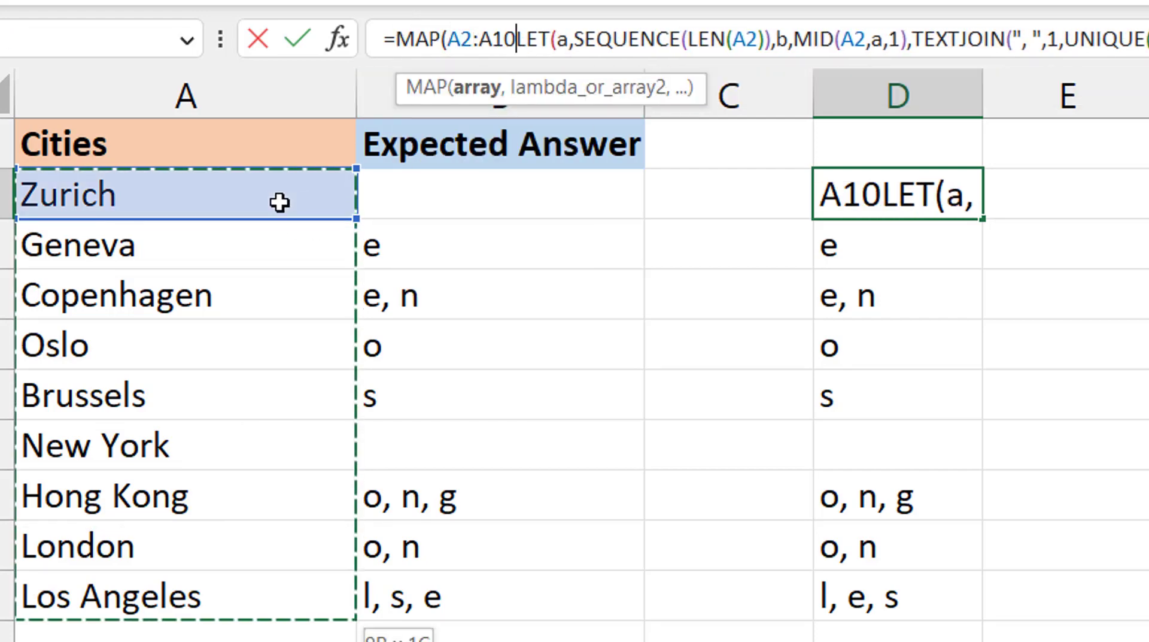
Step: Add LAMBDA with the parameter x as the MAP function's second argument, ahead of LET in the D2 formula
{"action": "type", "text": ",la"}
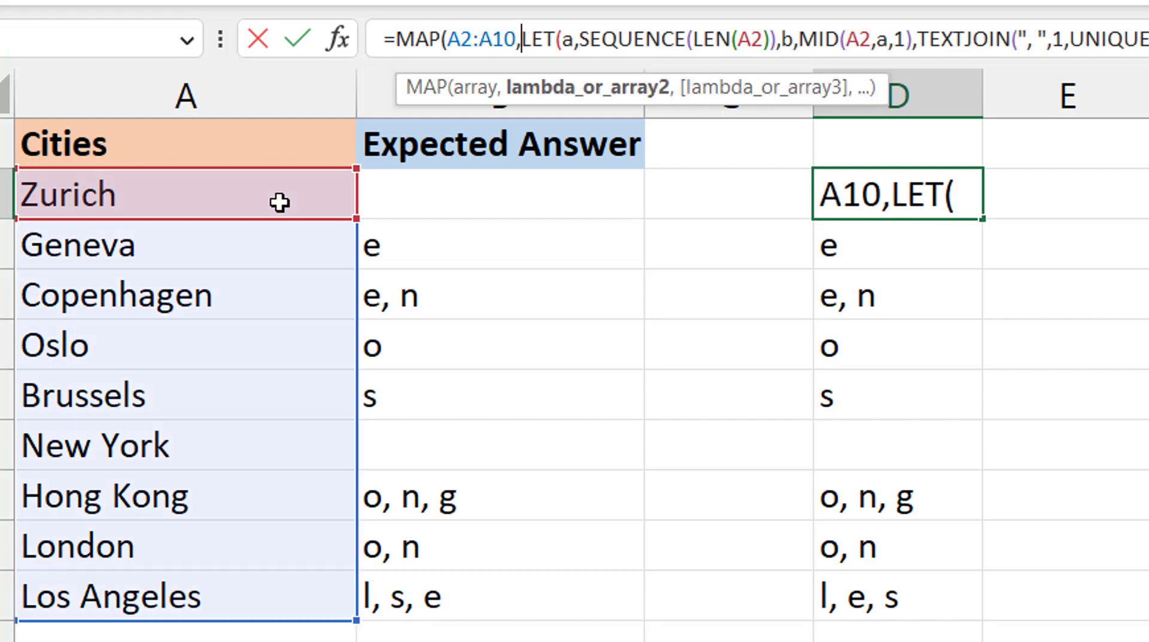
{"action": "type", "text": "mbda"}
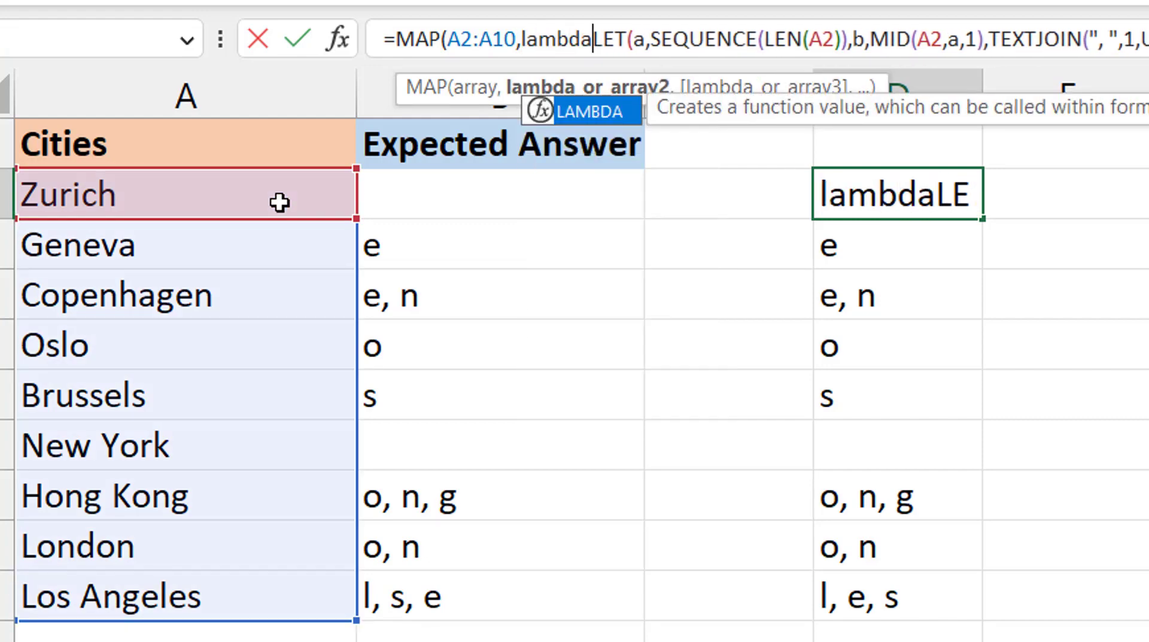
{"action": "key", "text": "Tab"}
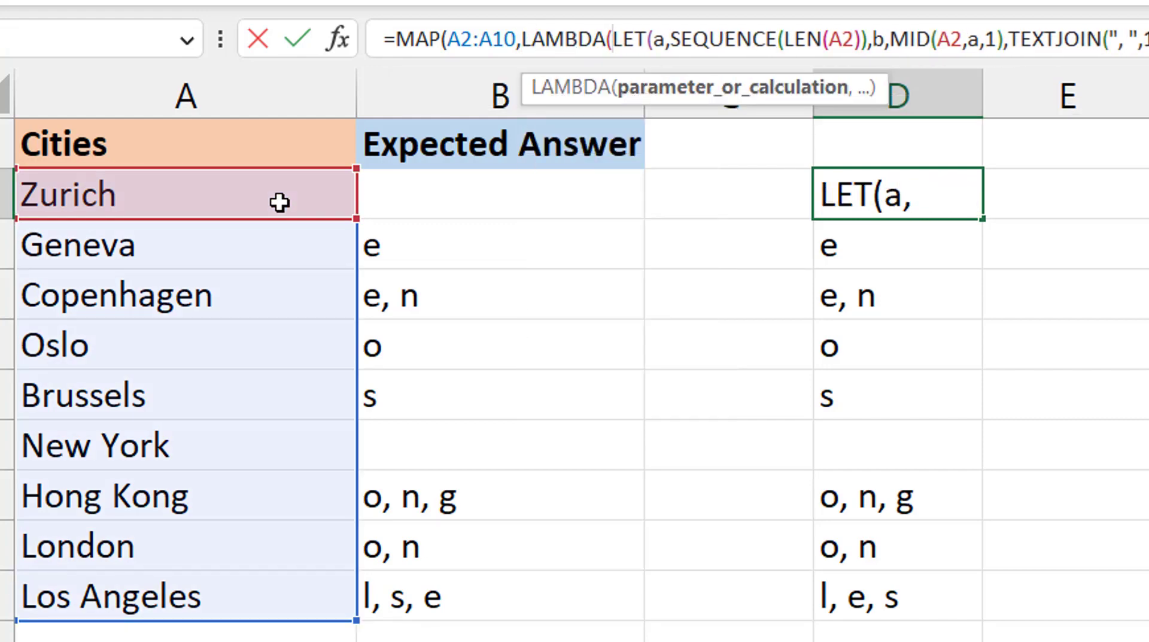
{"action": "type", "text": "x,"}
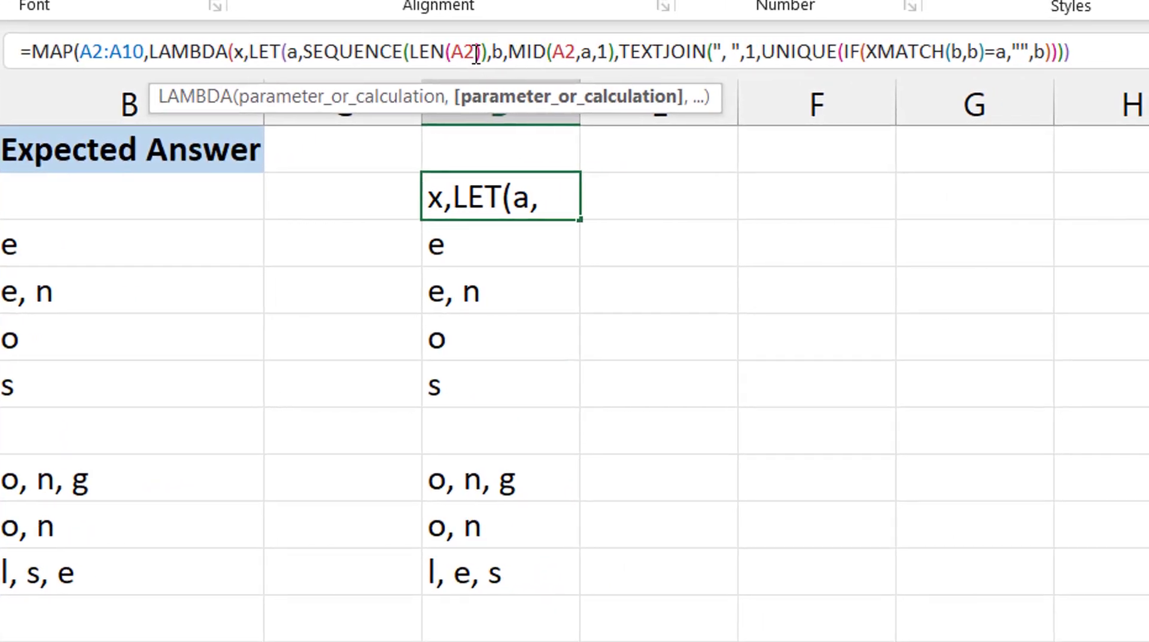
Step: Replace the A2 references in LEN and MID with x, close the LAMBDA and MAP parentheses, and enter the formula in D2
{"action": "left_click", "coordinate": [476, 53]}
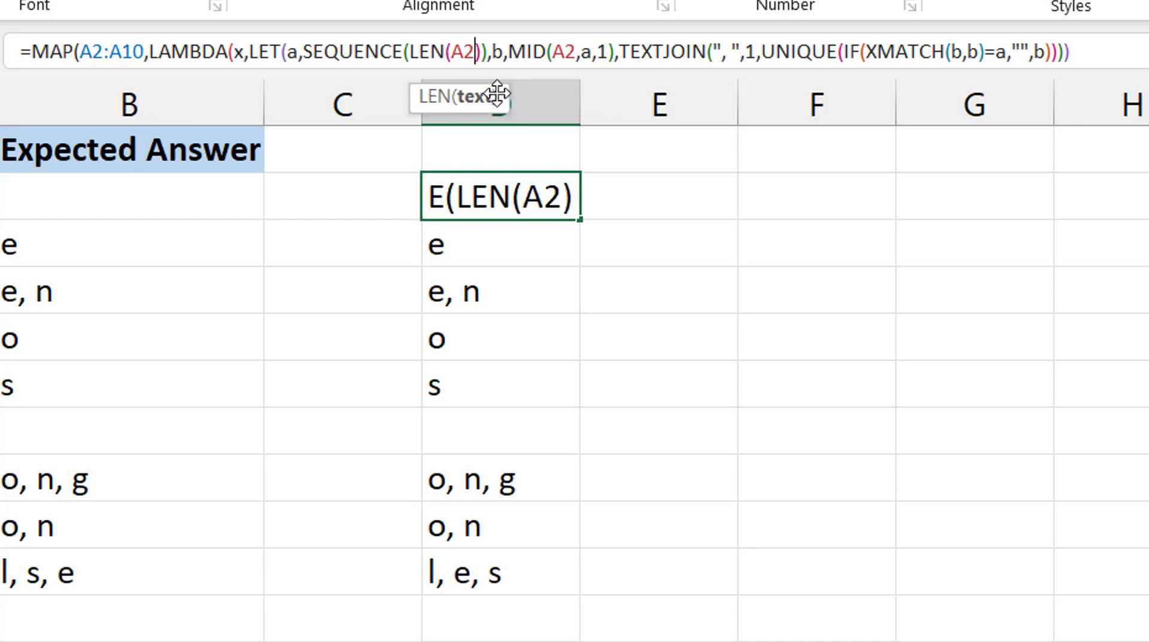
{"action": "key", "text": "BackSpace"}
{"action": "key", "text": "BackSpace"}
{"action": "type", "text": "x"}
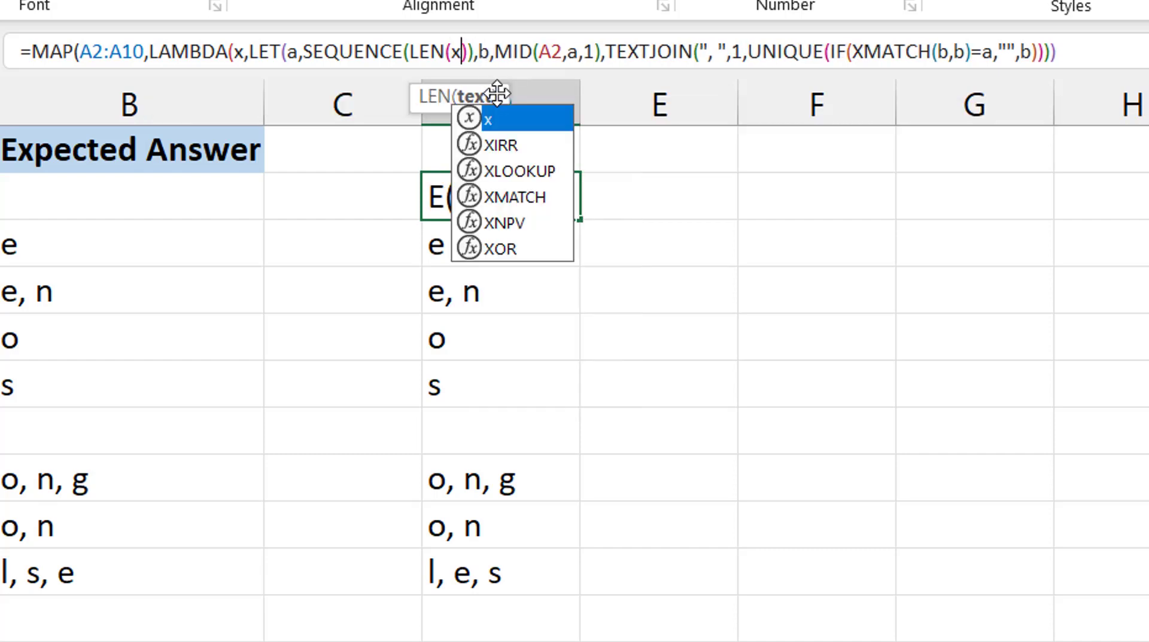
{"action": "left_click", "coordinate": [563, 55]}
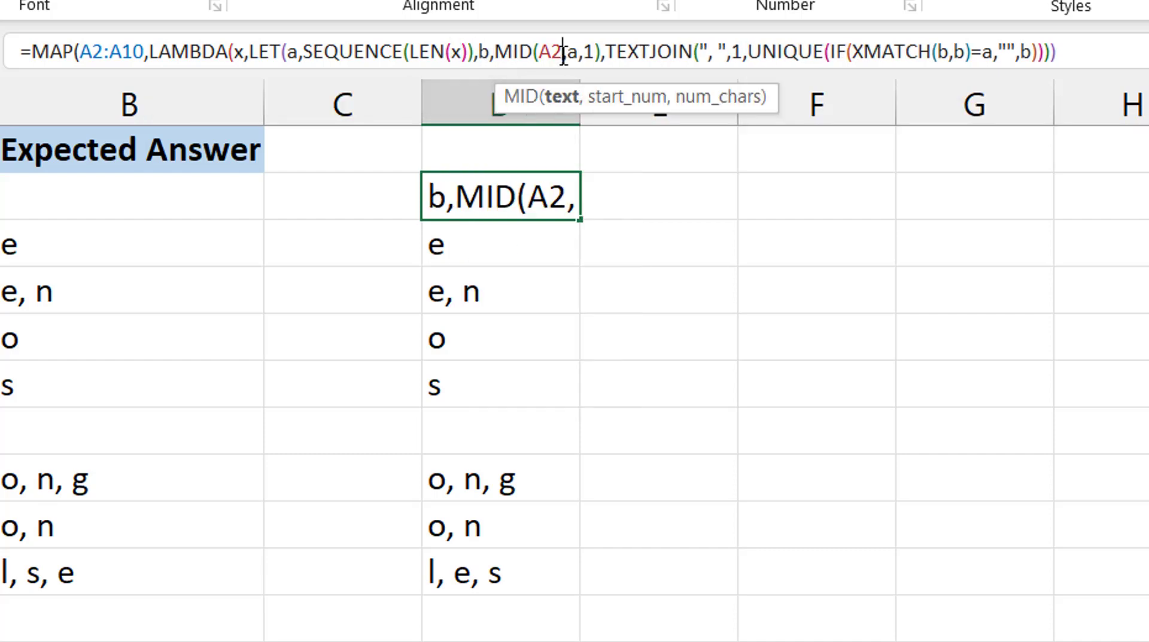
{"action": "key", "text": "BackSpace"}
{"action": "key", "text": "BackSpace"}
{"action": "type", "text": "x"}
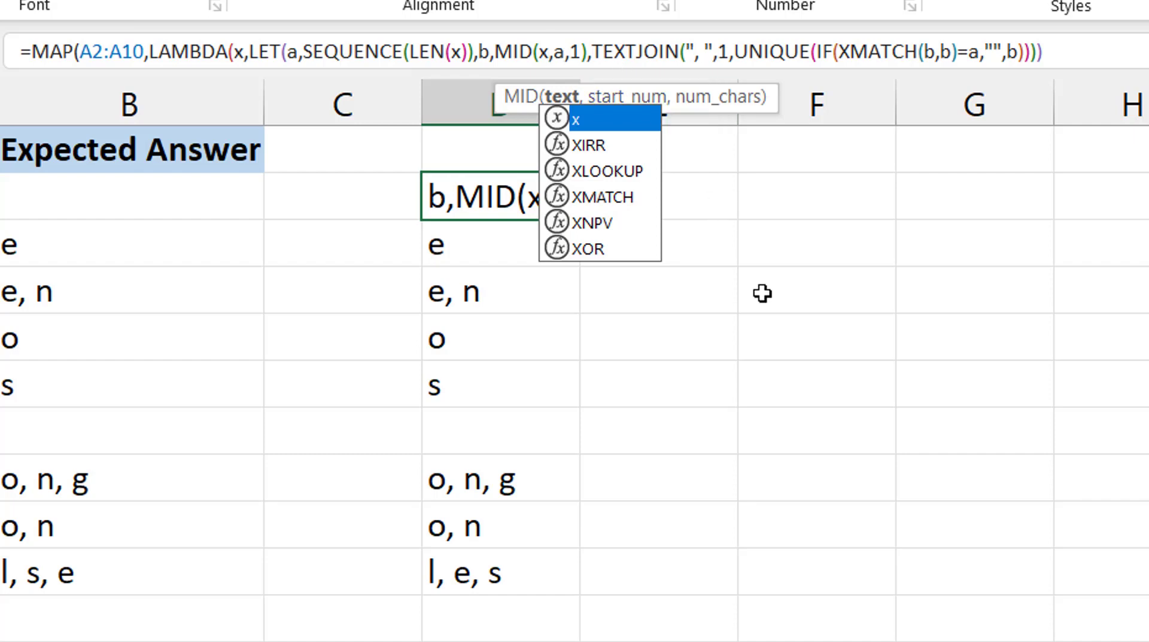
{"action": "left_click", "coordinate": [1108, 63]}
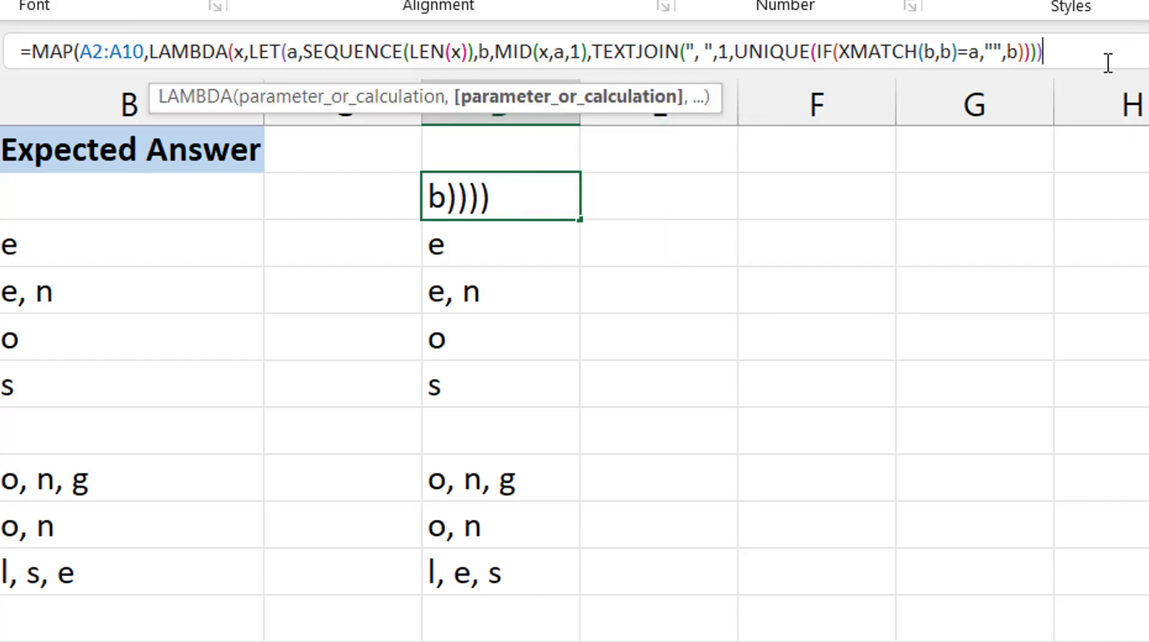
{"action": "type", "text": "))"}
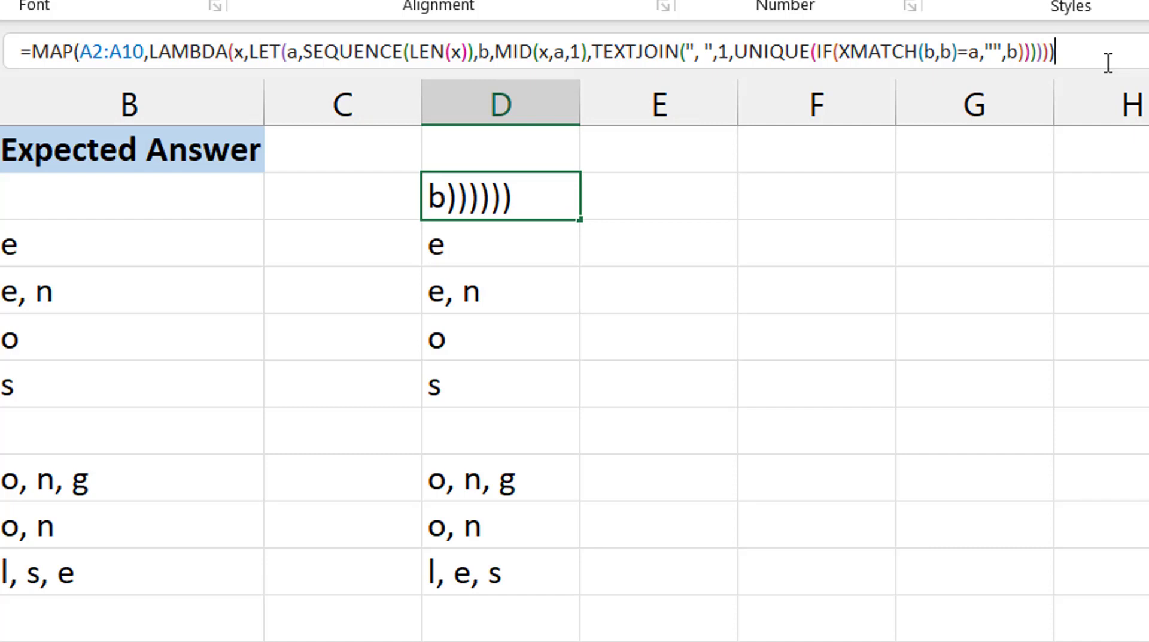
{"action": "key", "text": "ctrl+Return"}
Step: Clear the copied formulas from D3:D10 so the D2 formula can spill, and reselect D2
{"action": "key", "text": "Down"}
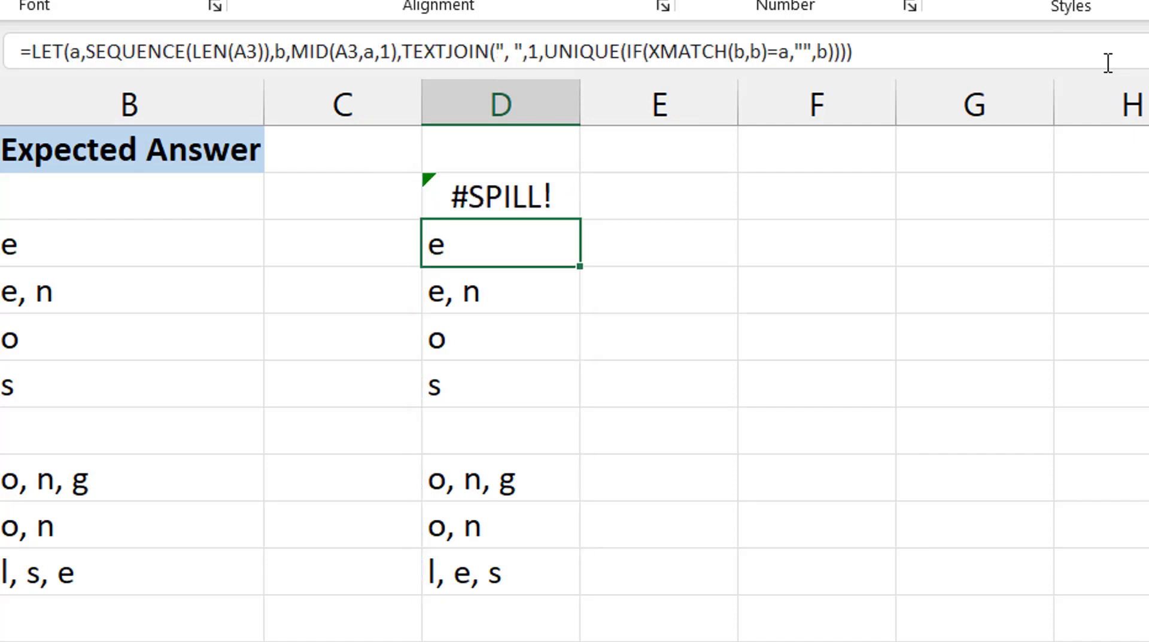
{"action": "key", "text": "ctrl+shift+Down"}
{"action": "key", "text": "Delete"}
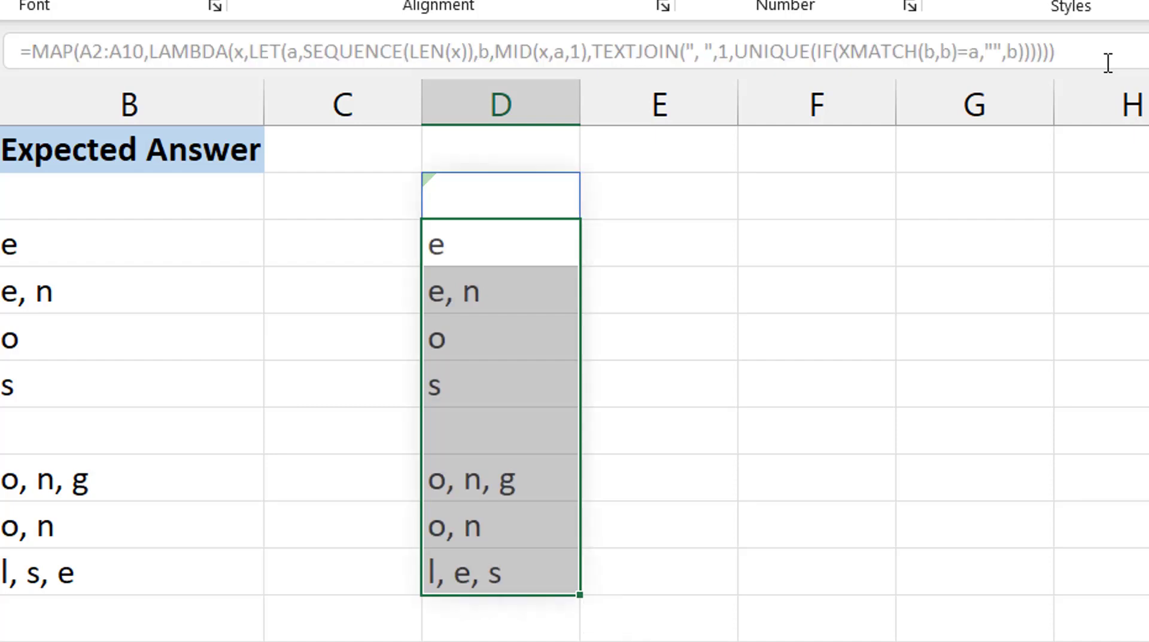
{"action": "key", "text": "Up"}
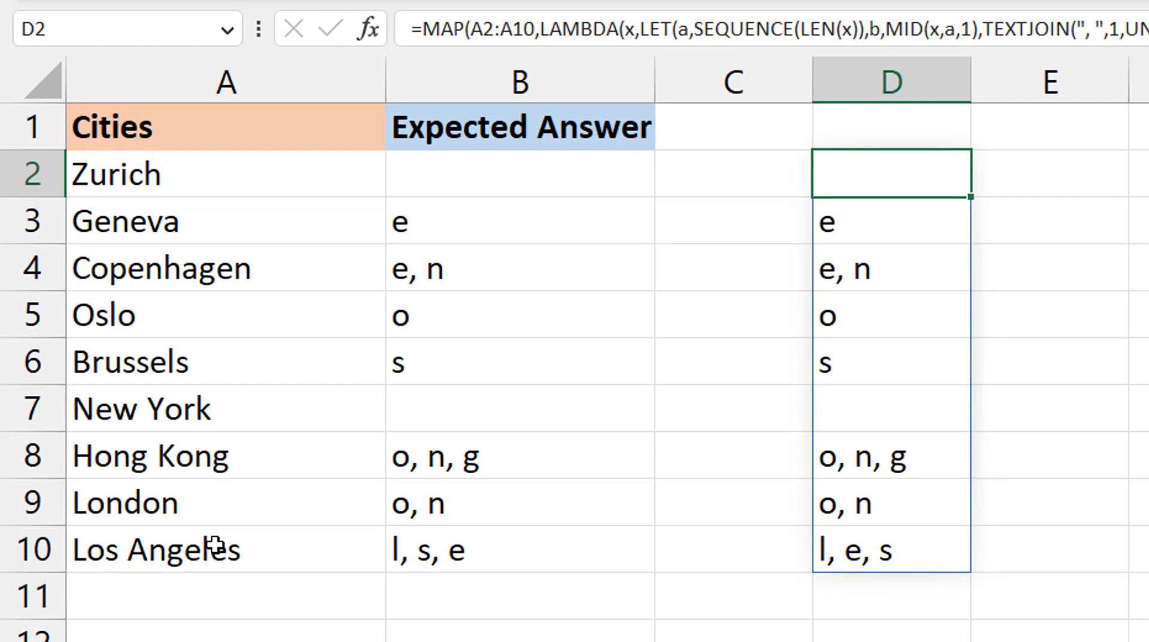
Step: Test the spilled formula by adding an extra g to the city in A8, making it Hong Kongg
{"action": "left_click", "coordinate": [266, 455]}
{"action": "double_click", "coordinate": [266, 455]}
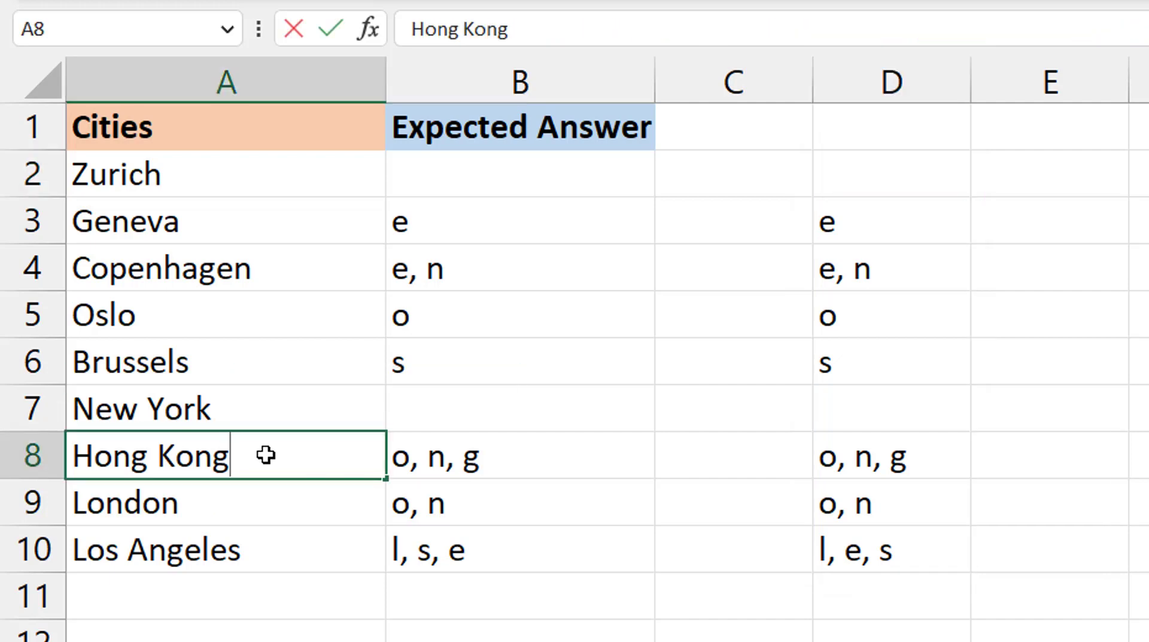
{"action": "type", "text": "g"}
{"action": "key", "text": "Return"}
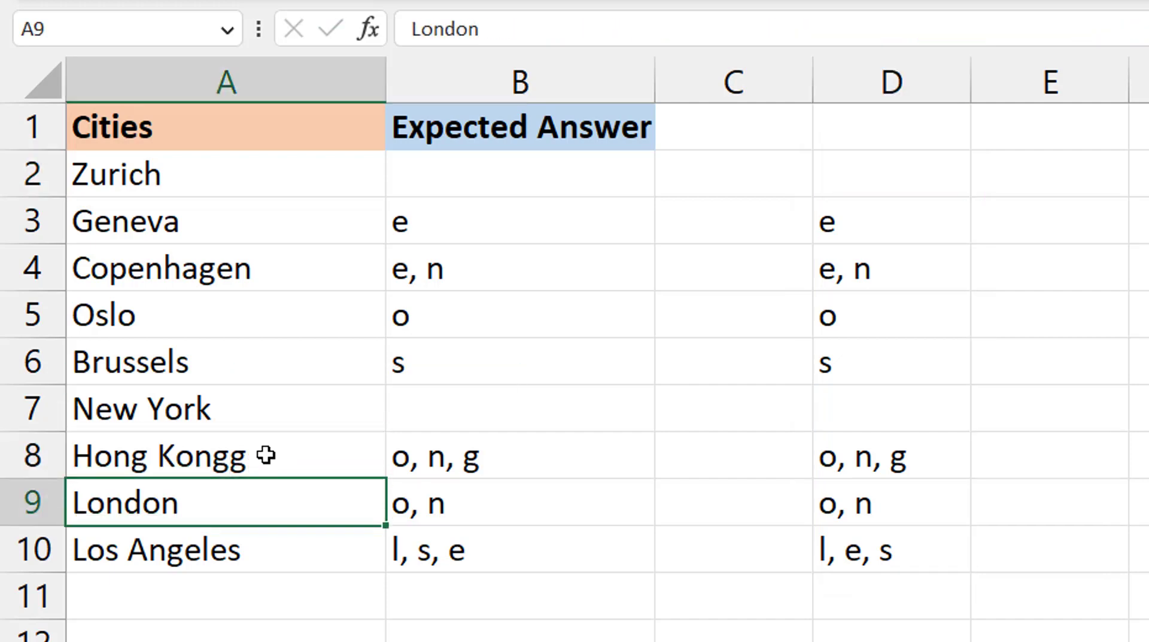
Step: Replace the extra g at the end of the city in A8 with k, making it Hong Kongk
{"action": "left_click", "coordinate": [266, 455]}
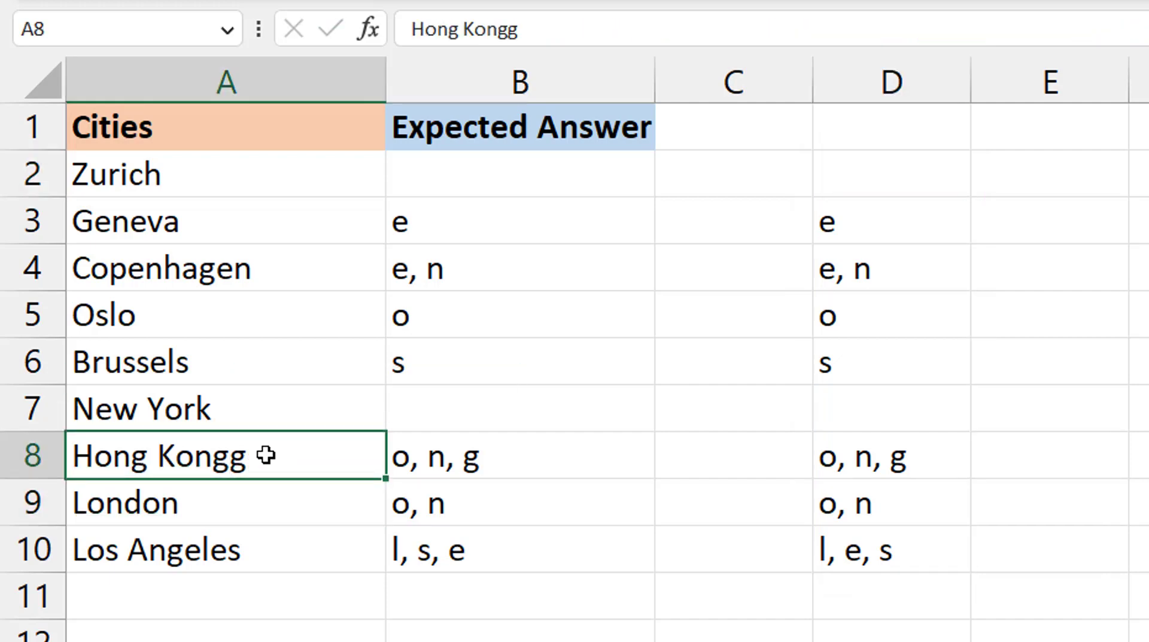
{"action": "double_click", "coordinate": [266, 457]}
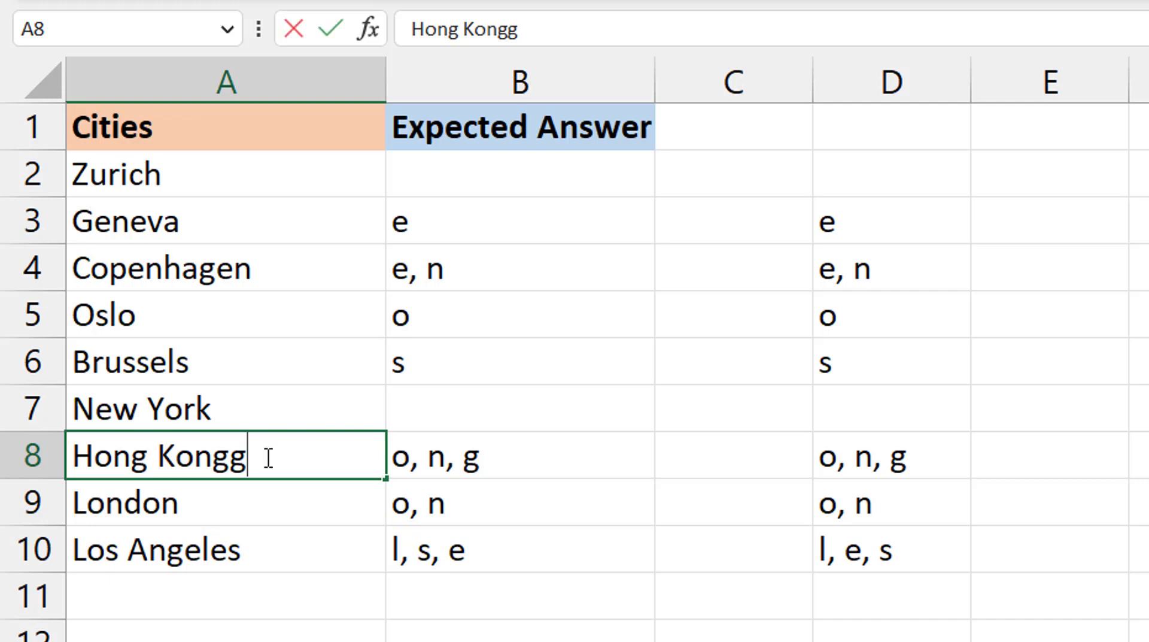
{"action": "key", "text": "BackSpace"}
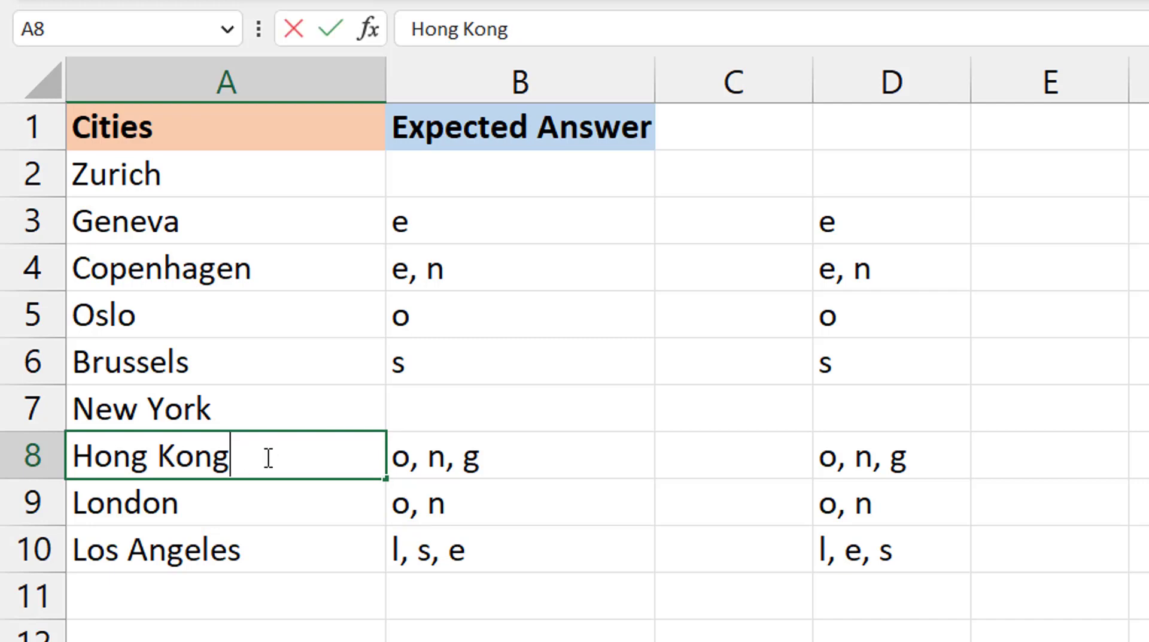
{"action": "type", "text": "k"}
{"action": "key", "text": "ctrl+Return"}
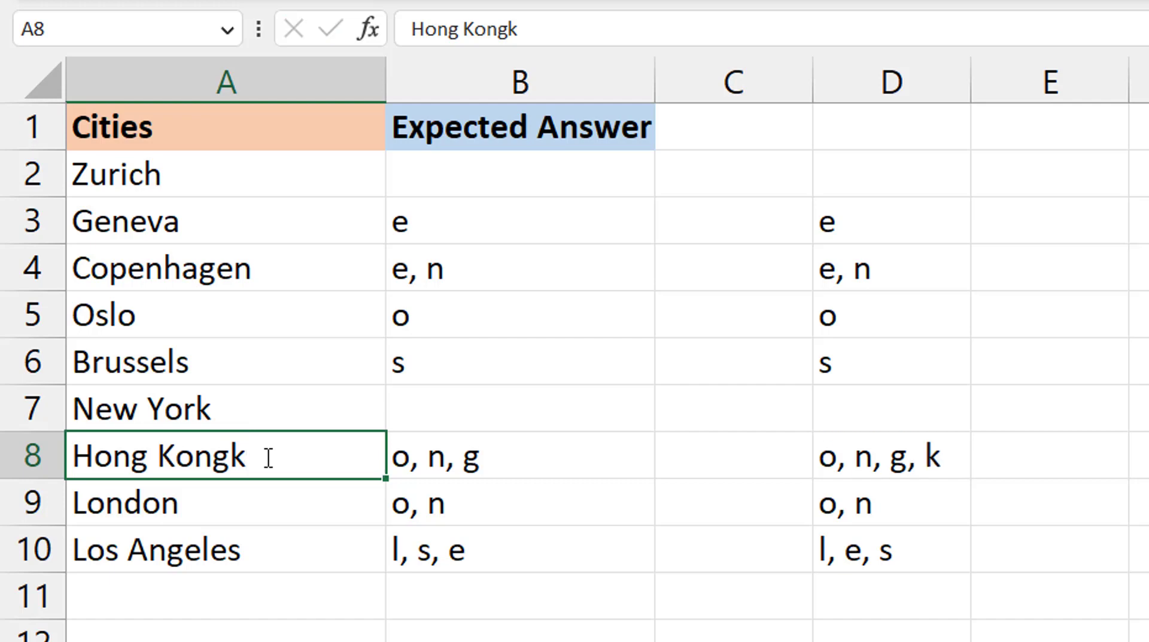